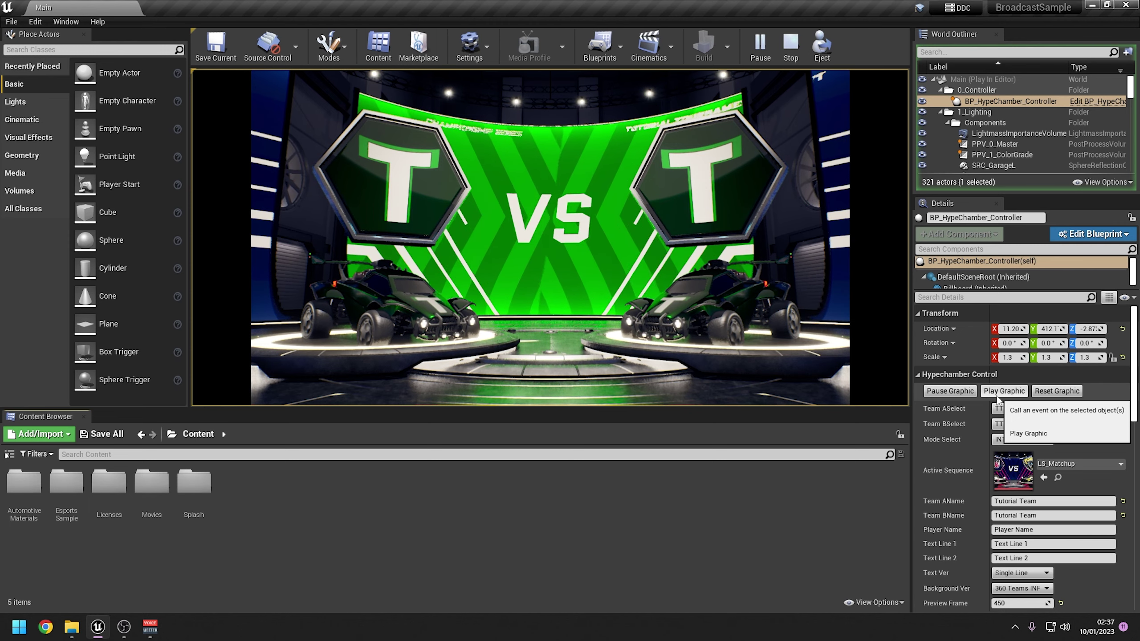
Play the matchup graphic and pause it during the intro, while the UNREAL text is on the screen wall
left_click(999, 394)
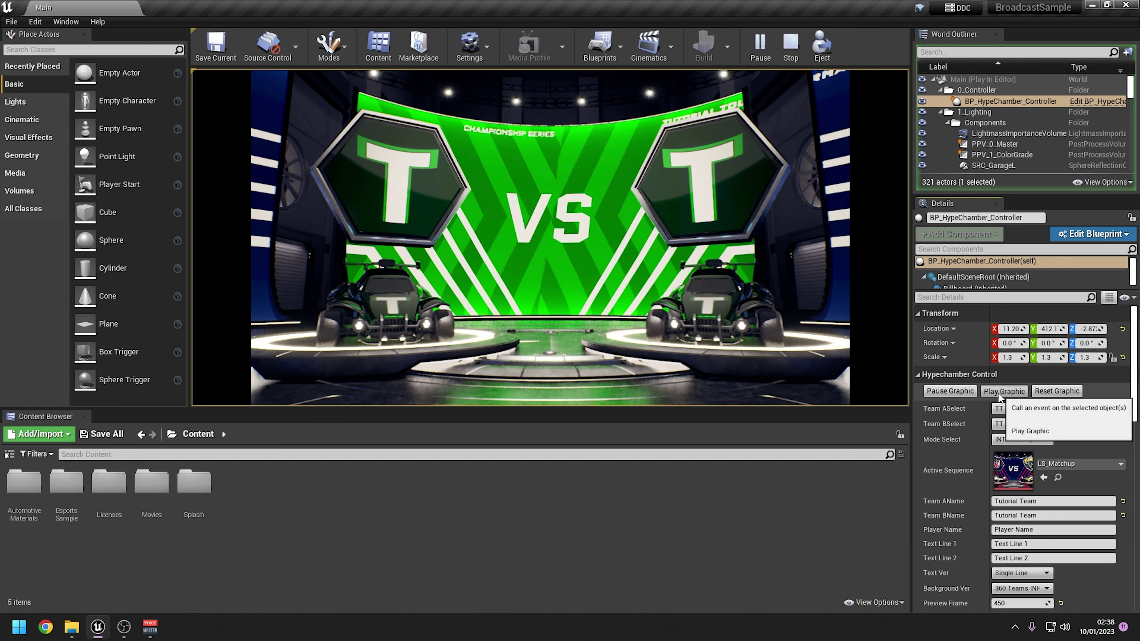
left_click(949, 394)
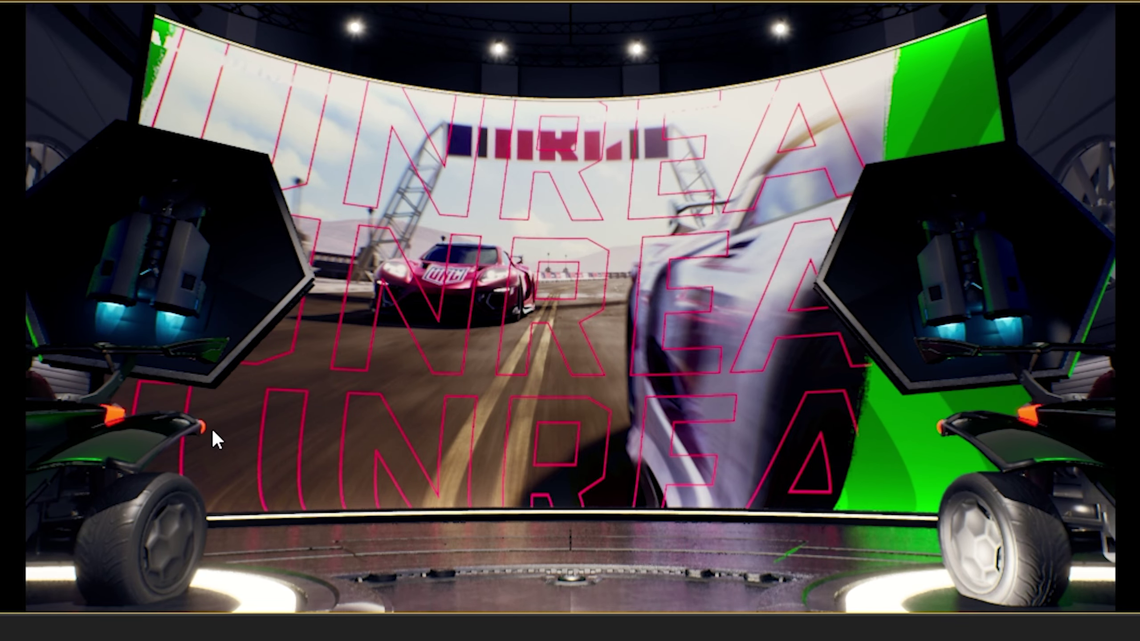
key("F11")
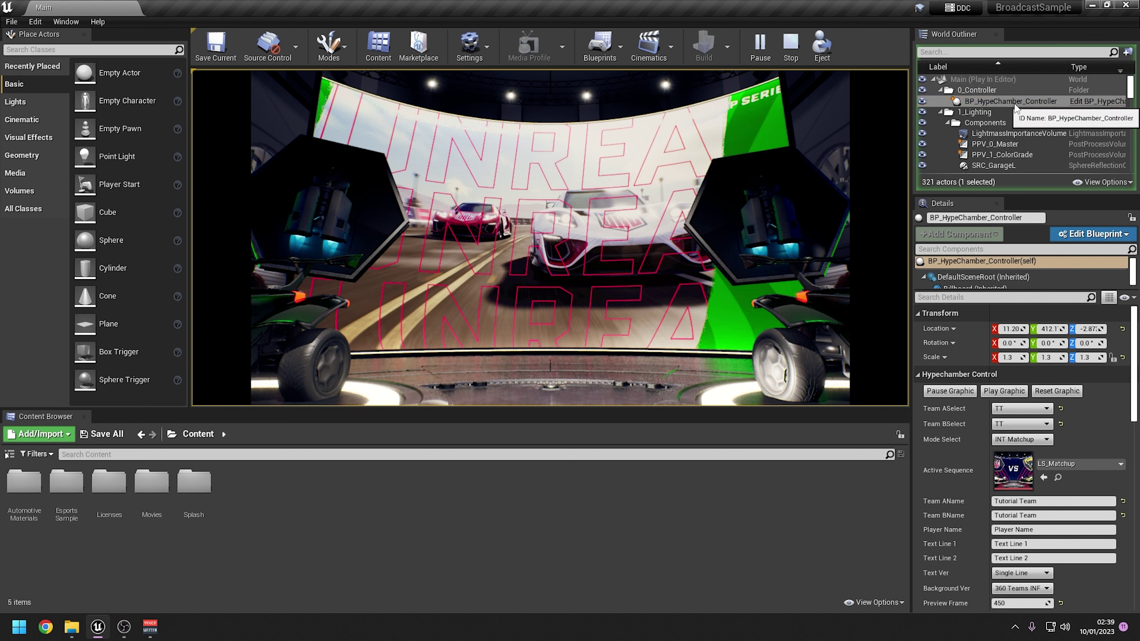
Review the controller's Mode Select options and keep INT Matchup selected
left_click(1017, 440)
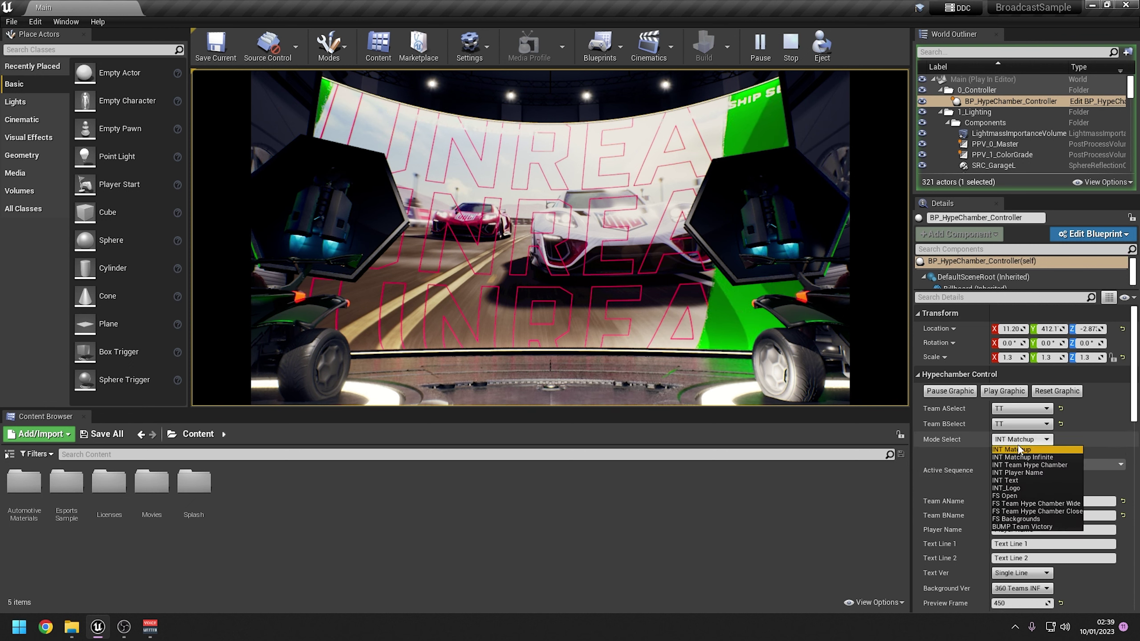
left_click(1013, 449)
left_click(1014, 441)
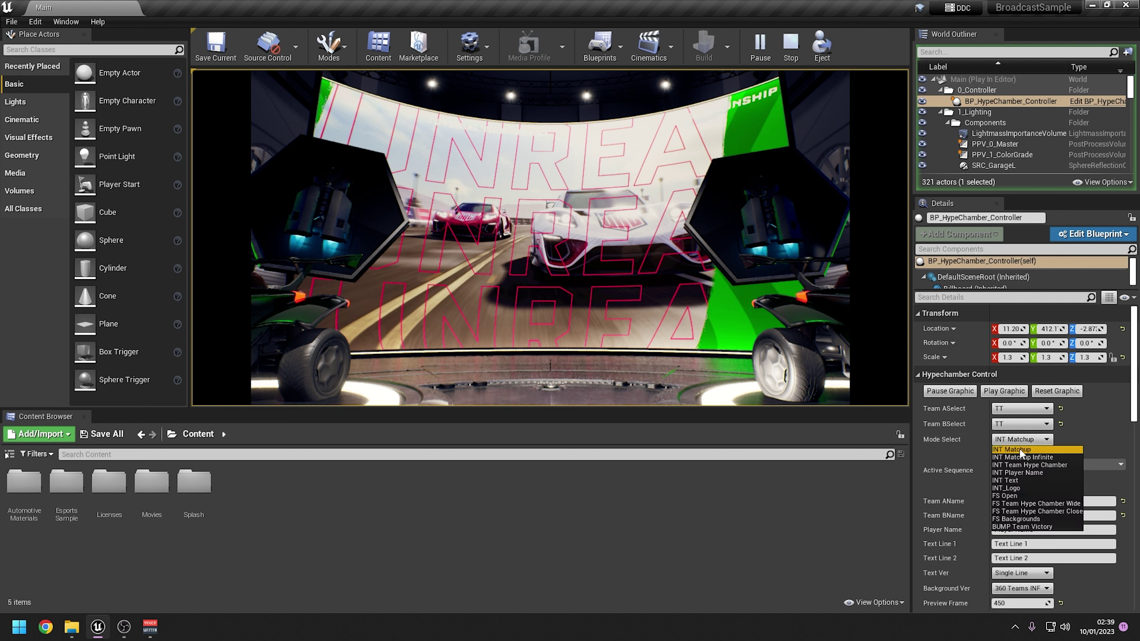
left_click(1023, 450)
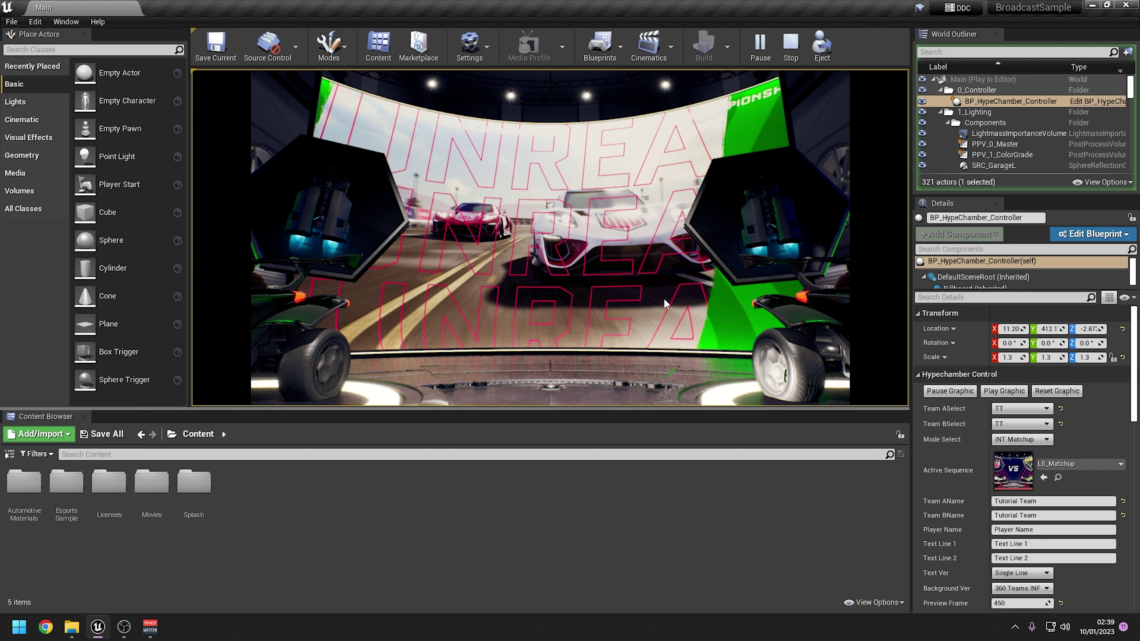
left_click(1024, 439)
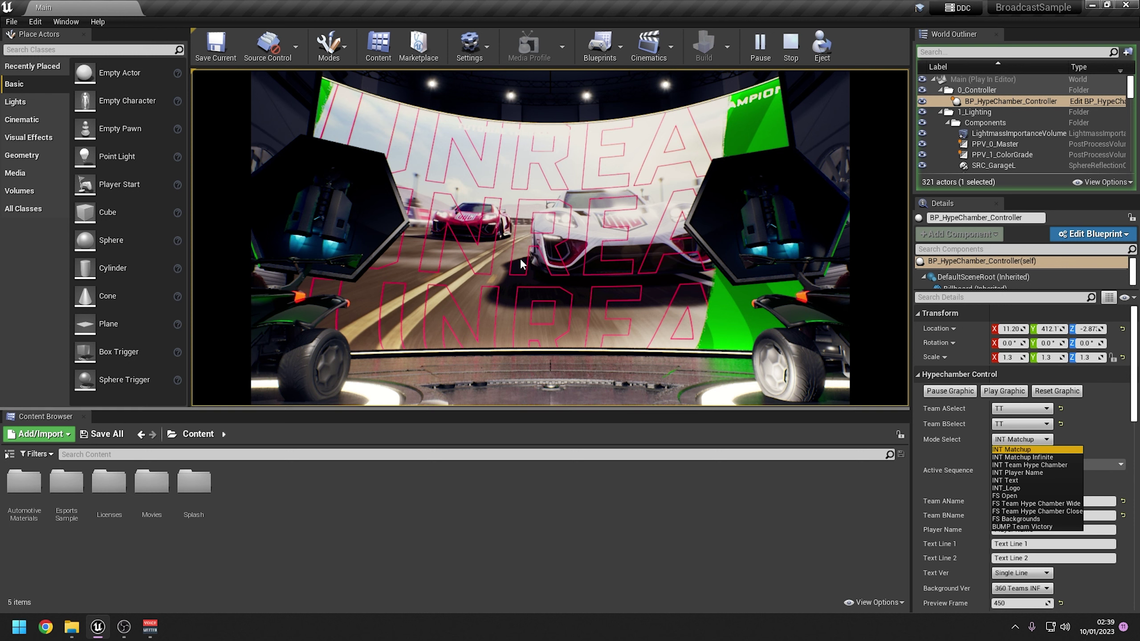
left_click(665, 466)
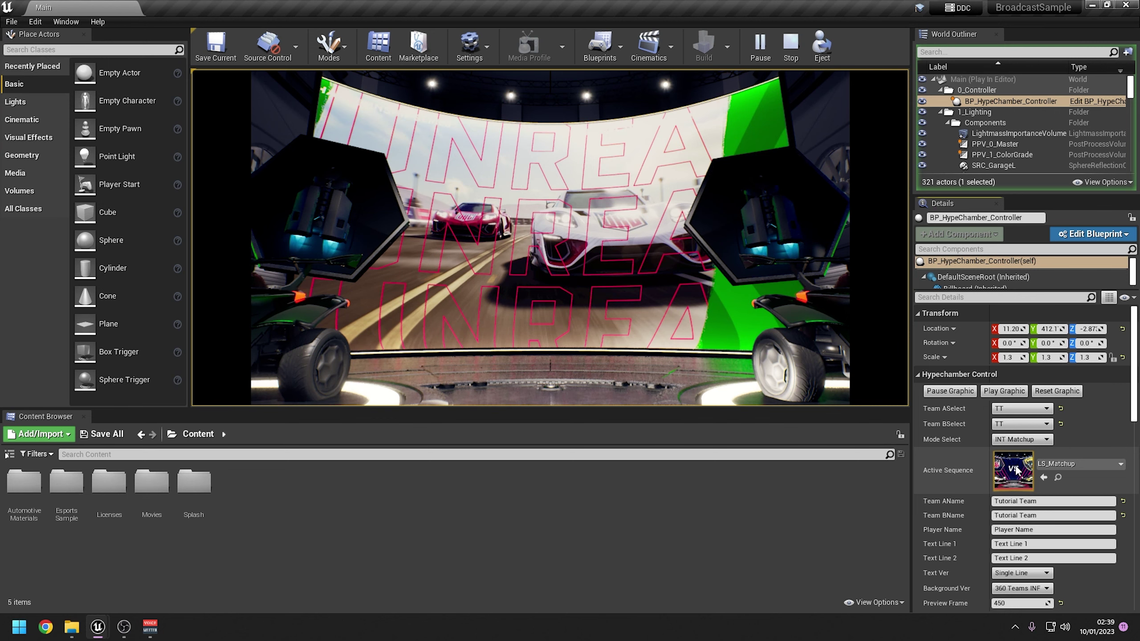
Open the LS_Matchup level sequence from the controller's Active Sequence and collapse its Cameras folder
double_click(1018, 470)
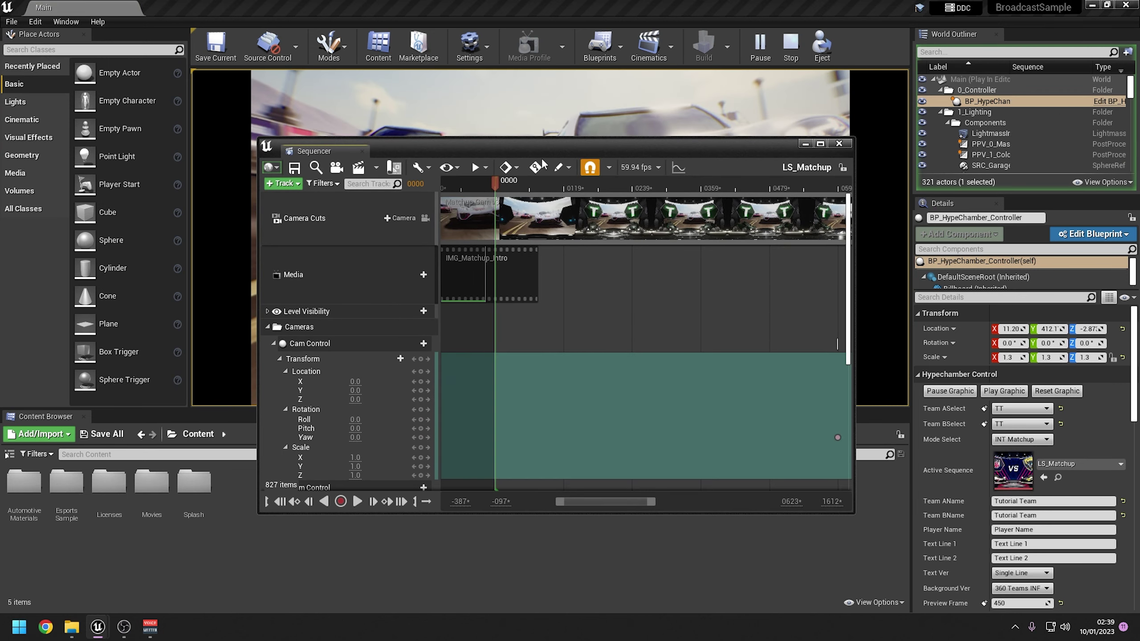
left_click_drag(547, 150, 822, 246)
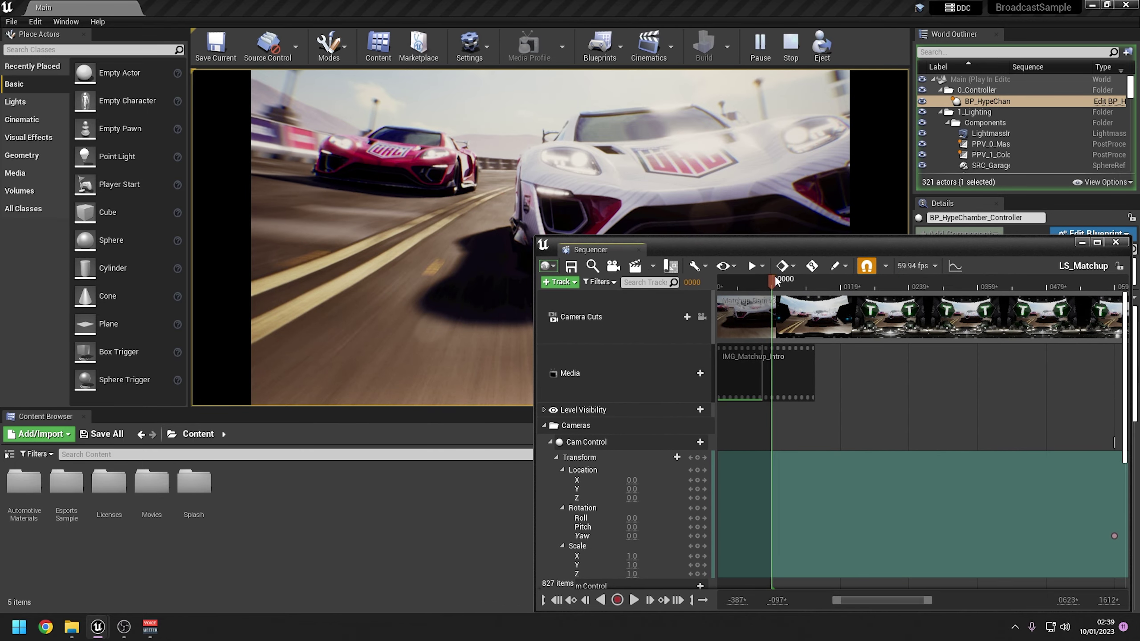
left_click_drag(778, 281, 806, 287)
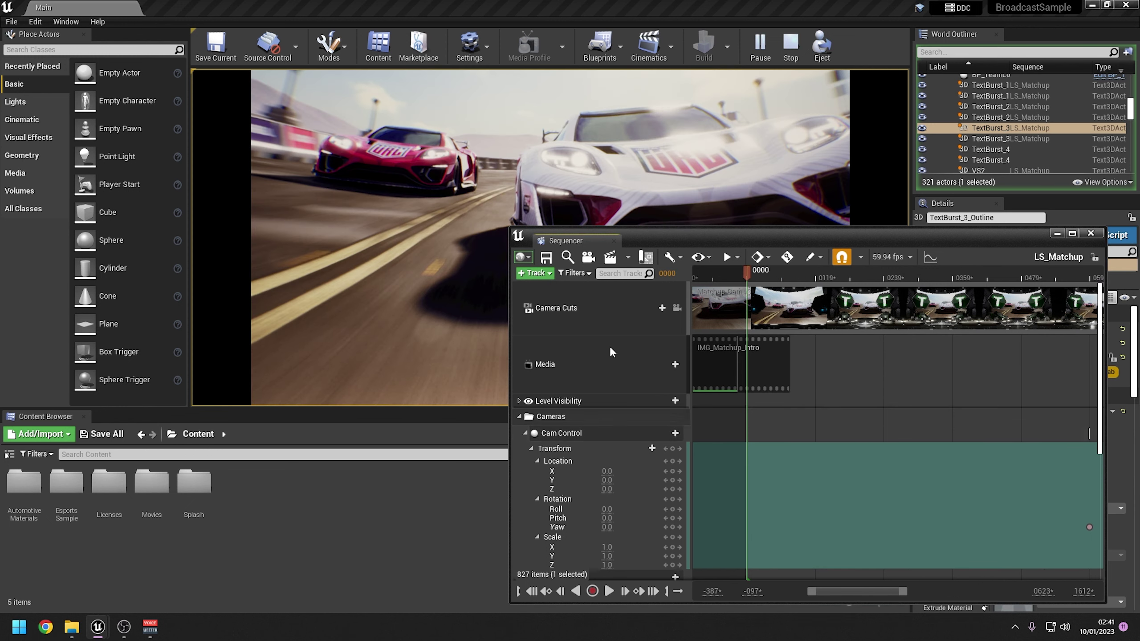
scroll(609, 346, "down", 3)
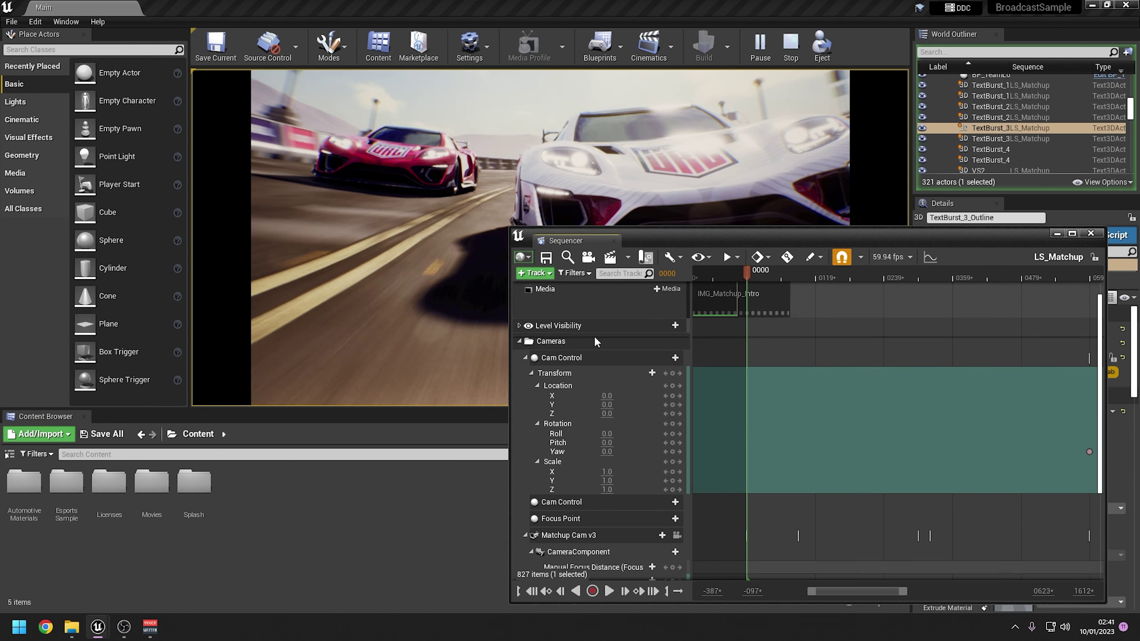
left_click(519, 341)
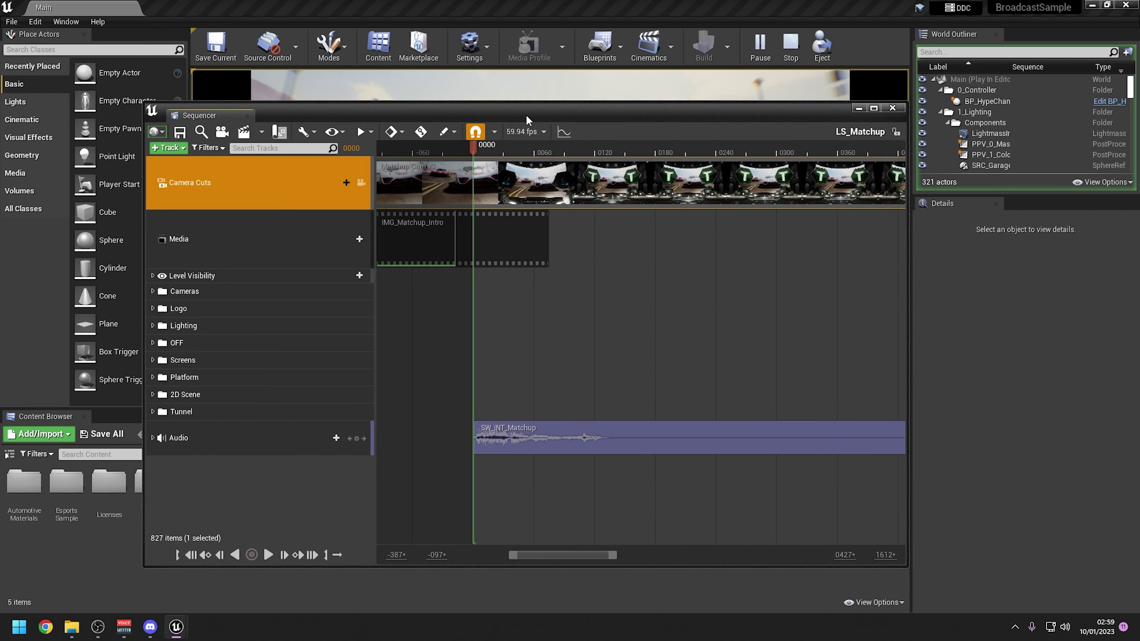
Scrub the LS_Matchup sequence to frame 30 to preview the UNREAL text in the viewport
left_click_drag(526, 114, 980, 179)
left_click_drag(927, 216, 955, 214)
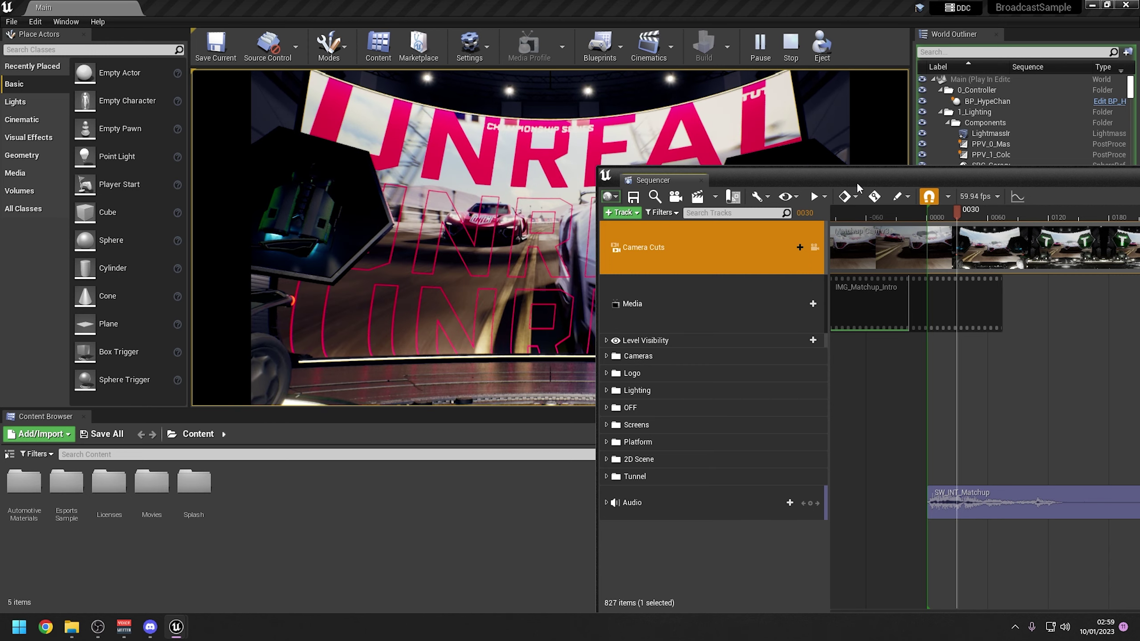
left_click_drag(857, 182, 526, 148)
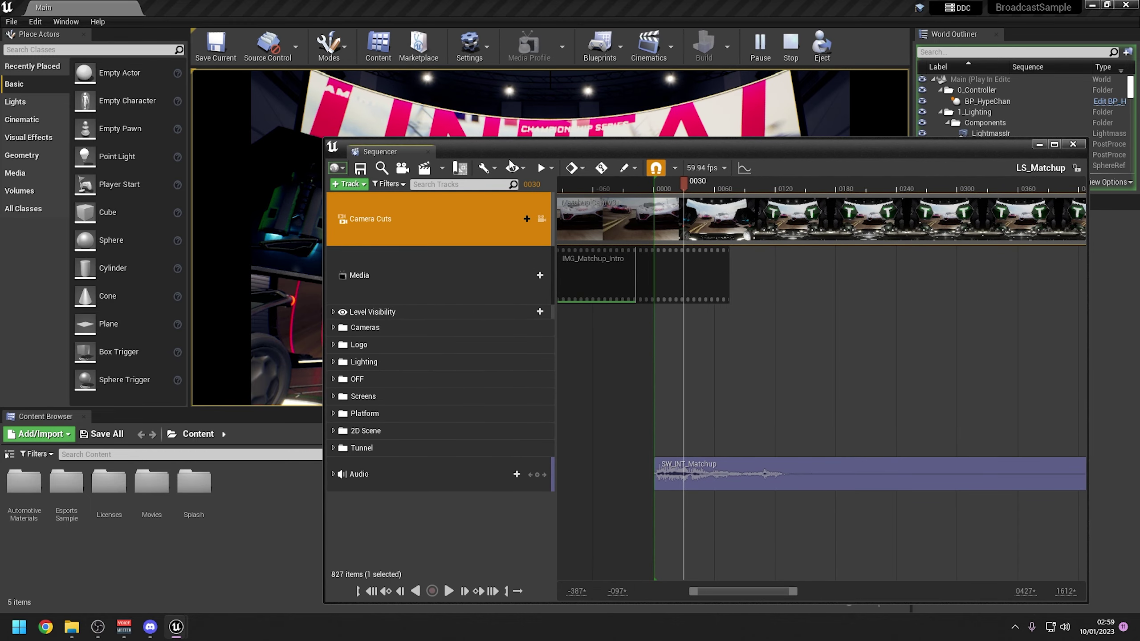
left_click_drag(513, 154, 441, 98)
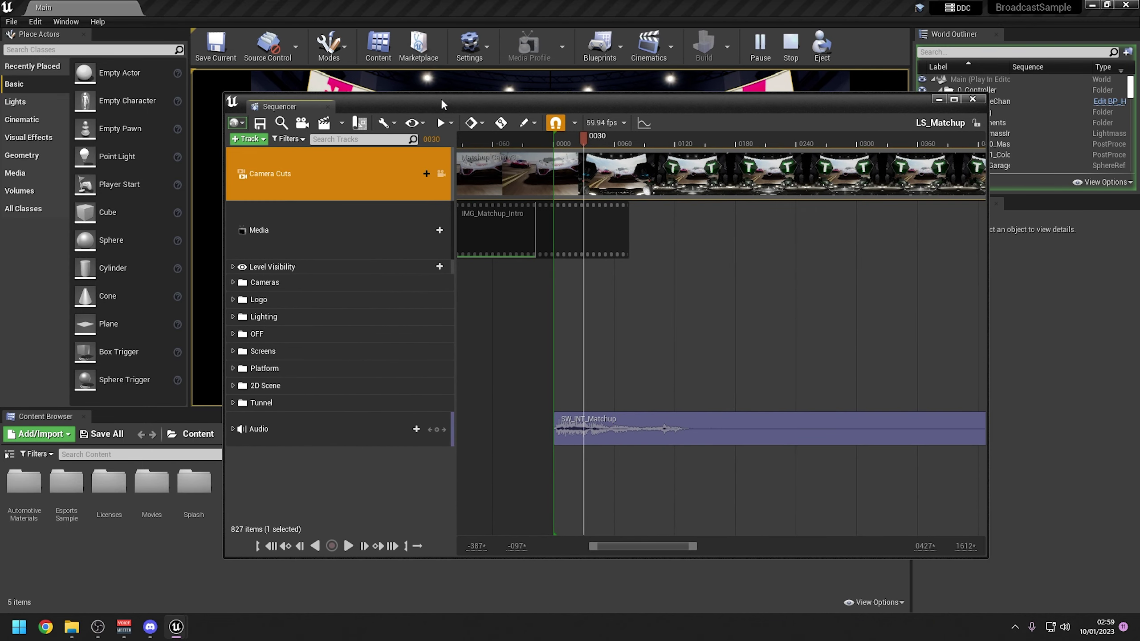
Expand the 2D Scene folder and its Text Burst subfolder in the sequence's track list
left_click(233, 385)
scroll(317, 302, "down", 5)
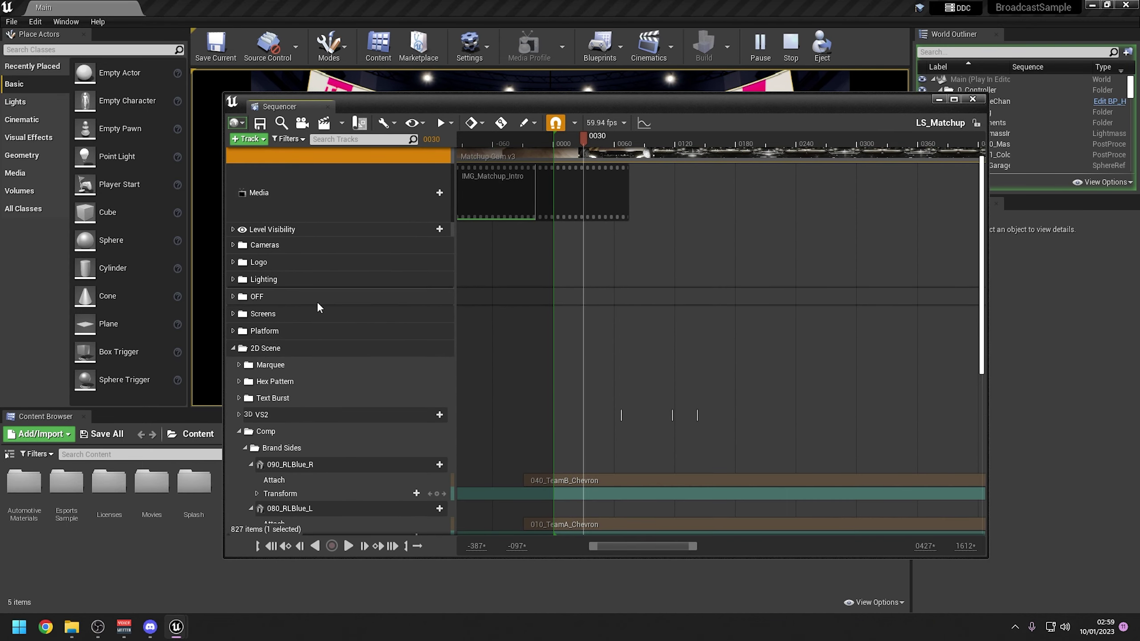
left_click(278, 341)
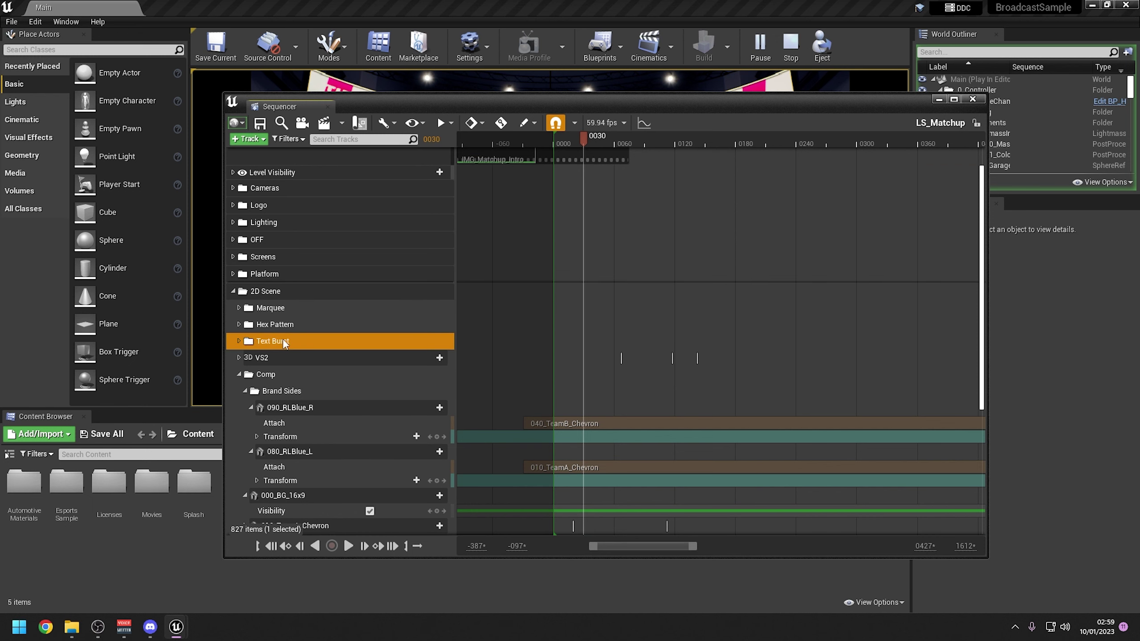
left_click(238, 340)
scroll(312, 328, "down", 4)
scroll(312, 328, "down", 2)
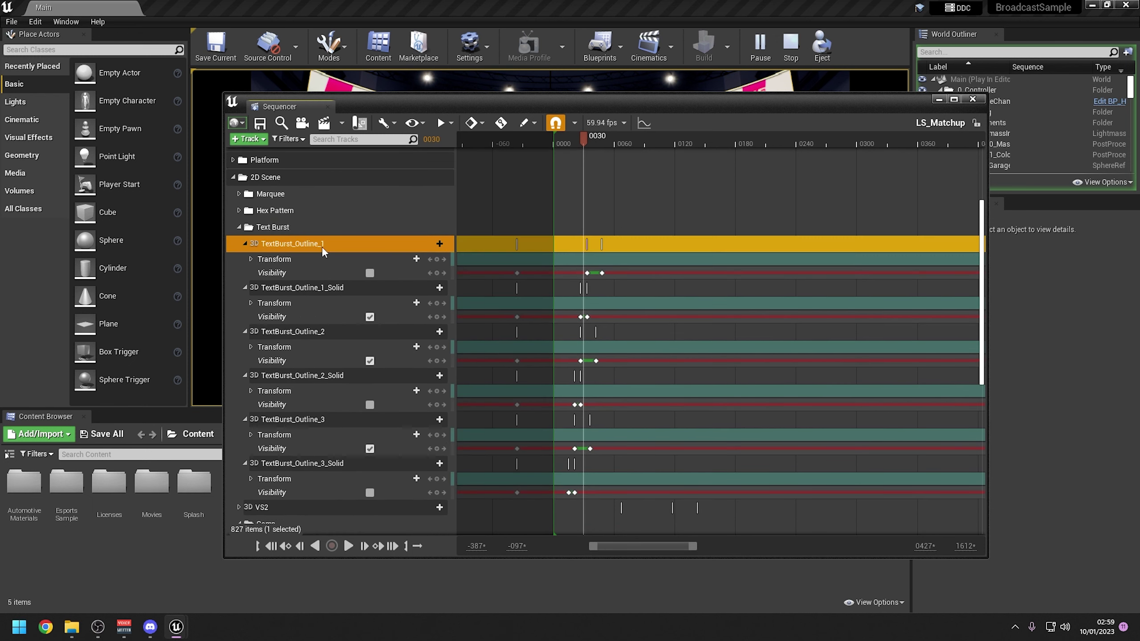
Examine the outline and solid TextBurst tracks one by one and compare them with the UNREAL text in the viewport
left_click(321, 246)
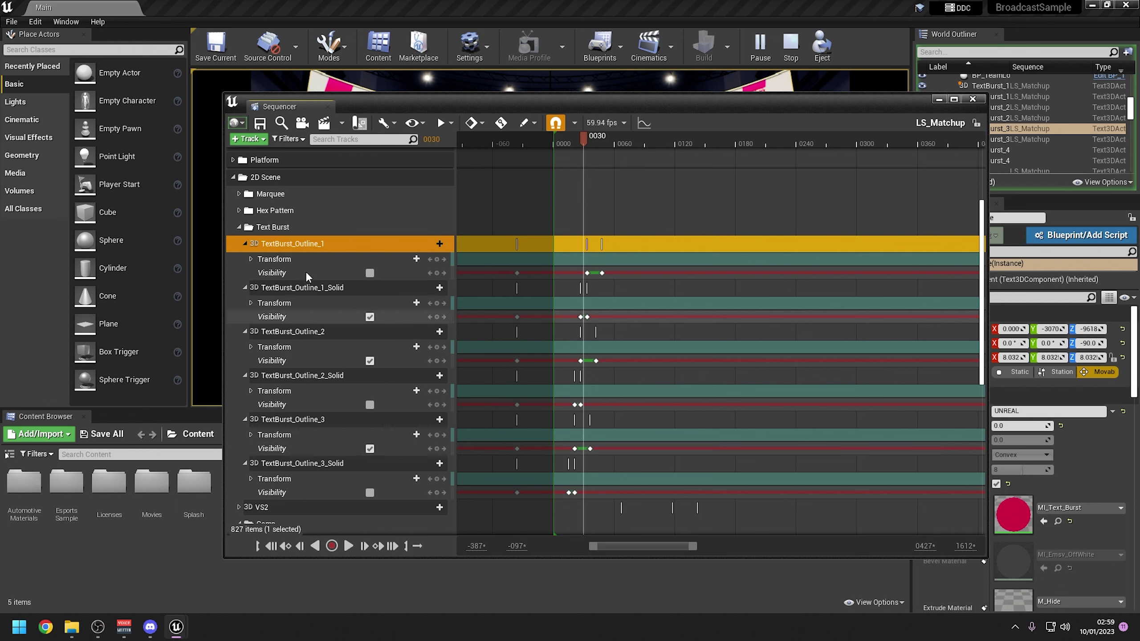
left_click(312, 285)
left_click(306, 378)
left_click(308, 463)
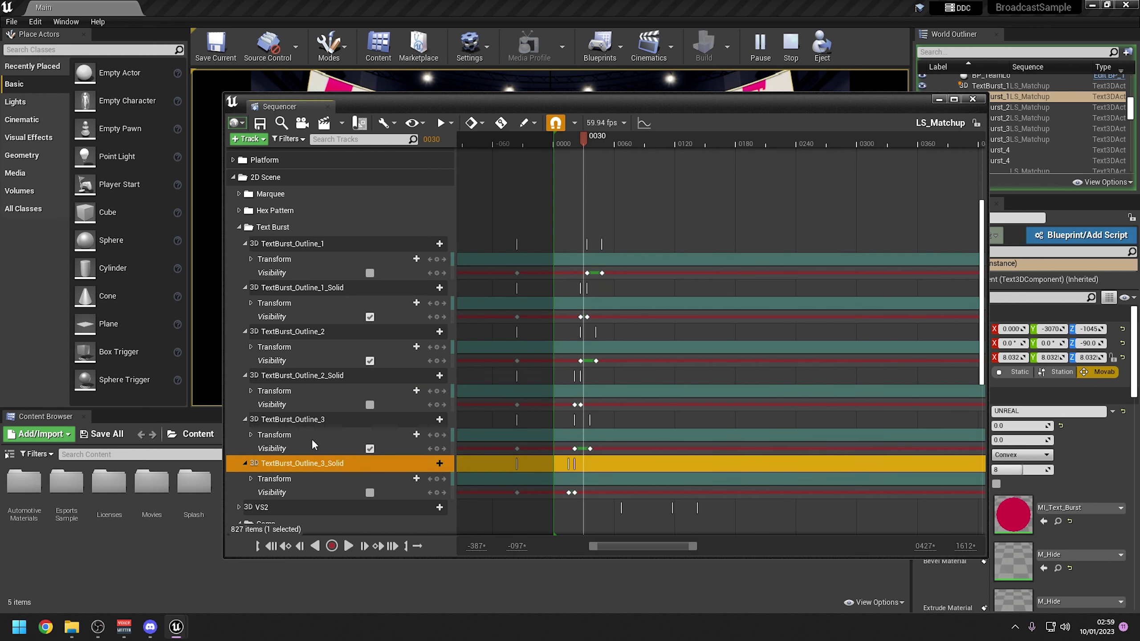
left_click(314, 420)
left_click(320, 331)
left_click(322, 245)
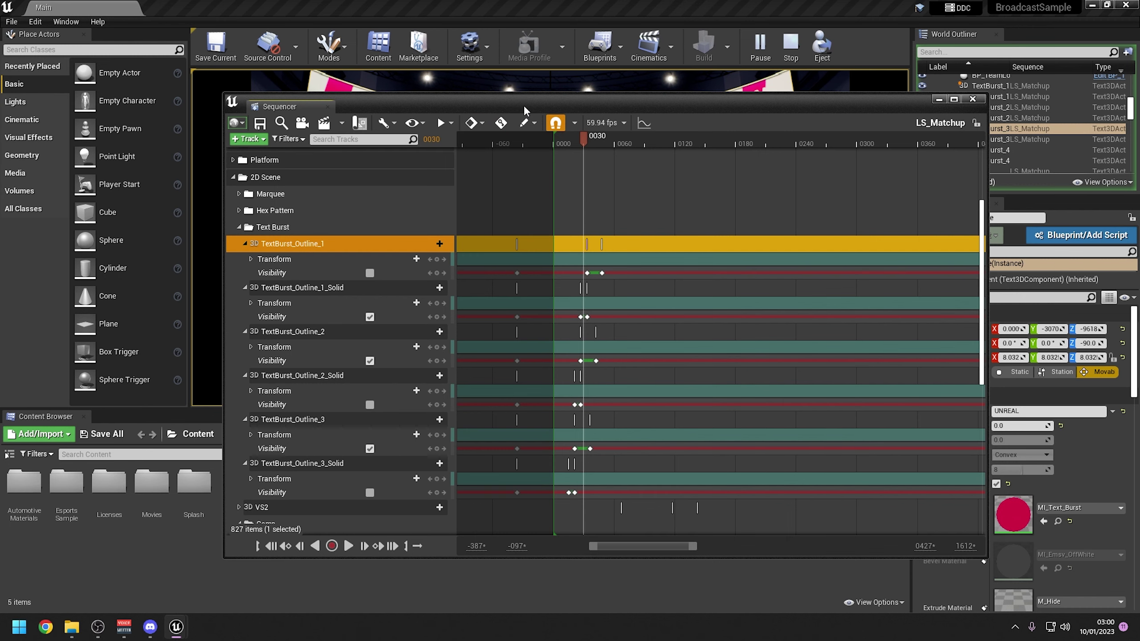
left_click_drag(523, 105, 618, 381)
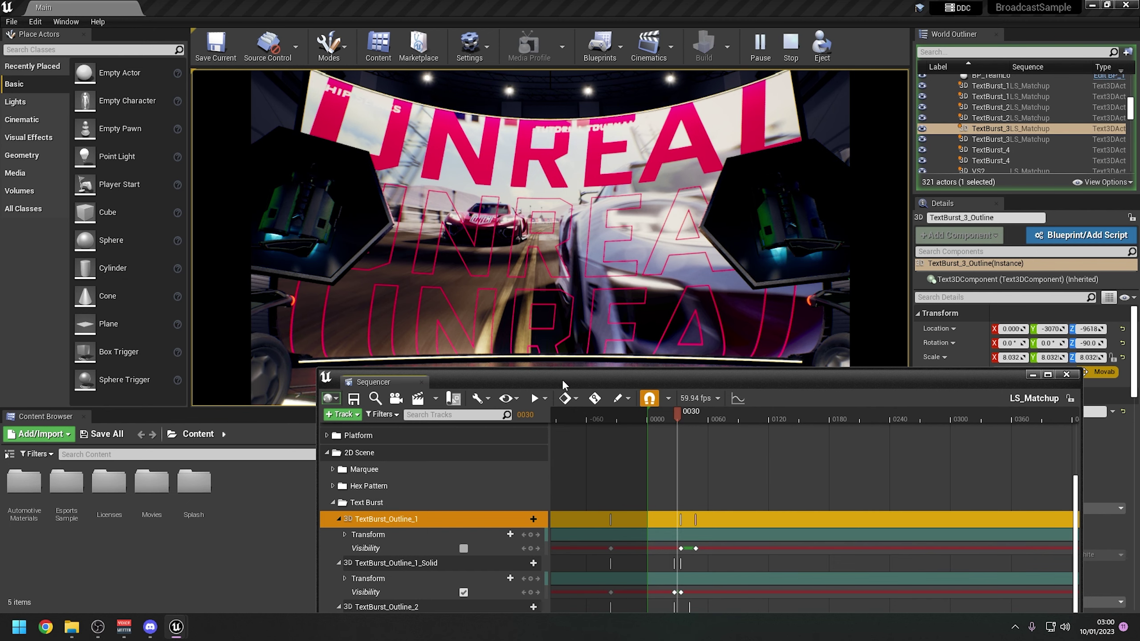
left_click_drag(562, 379, 429, 92)
left_click(274, 277)
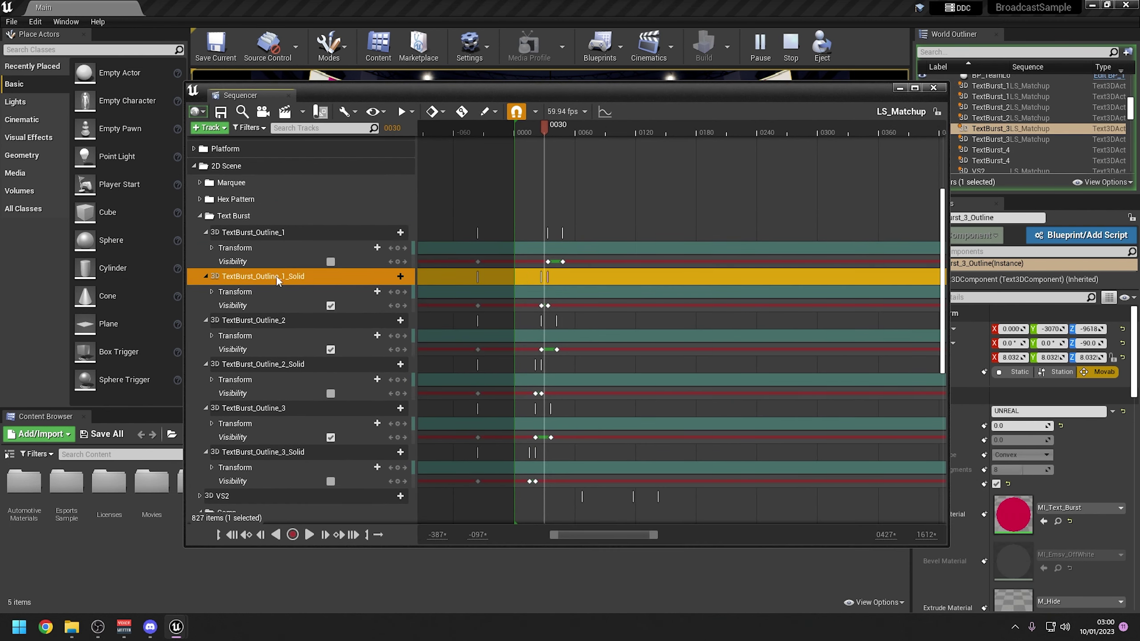
left_click(279, 319)
Clear the 3D text of the TextBurst_Outline_1 track's actor
left_click(280, 232)
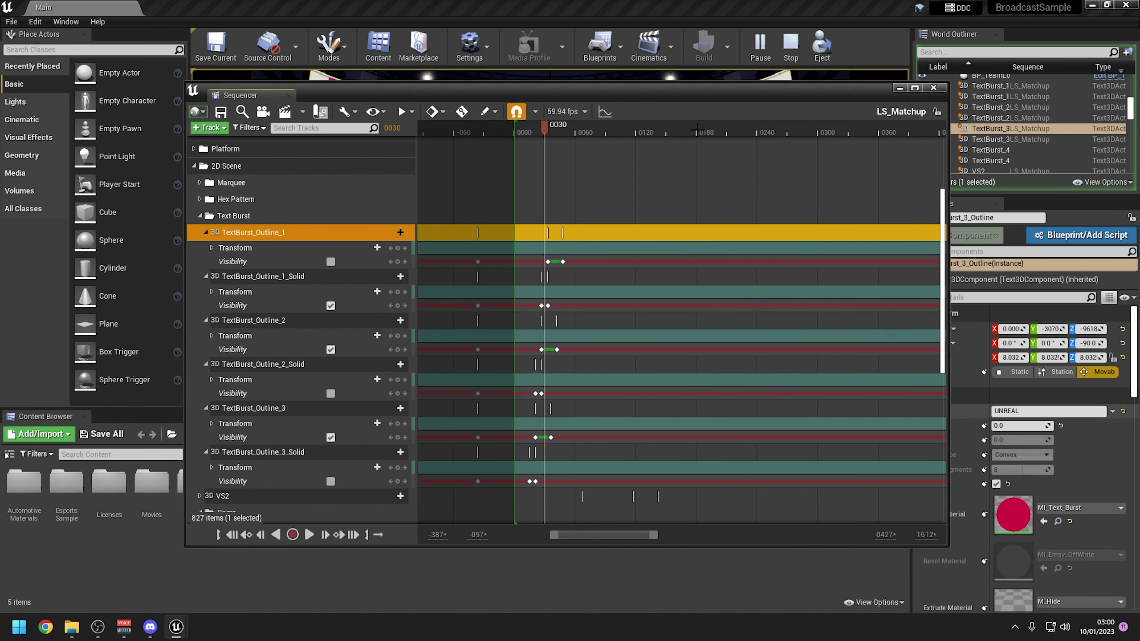
left_click_drag(698, 100, 605, 97)
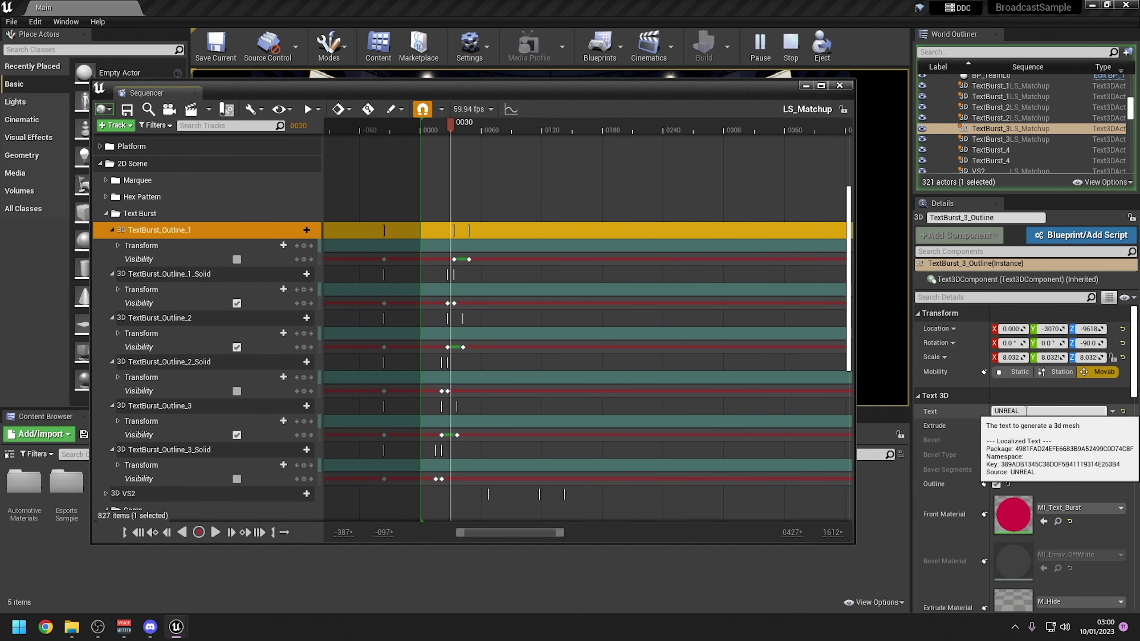
left_click(984, 411)
key("BackSpace")
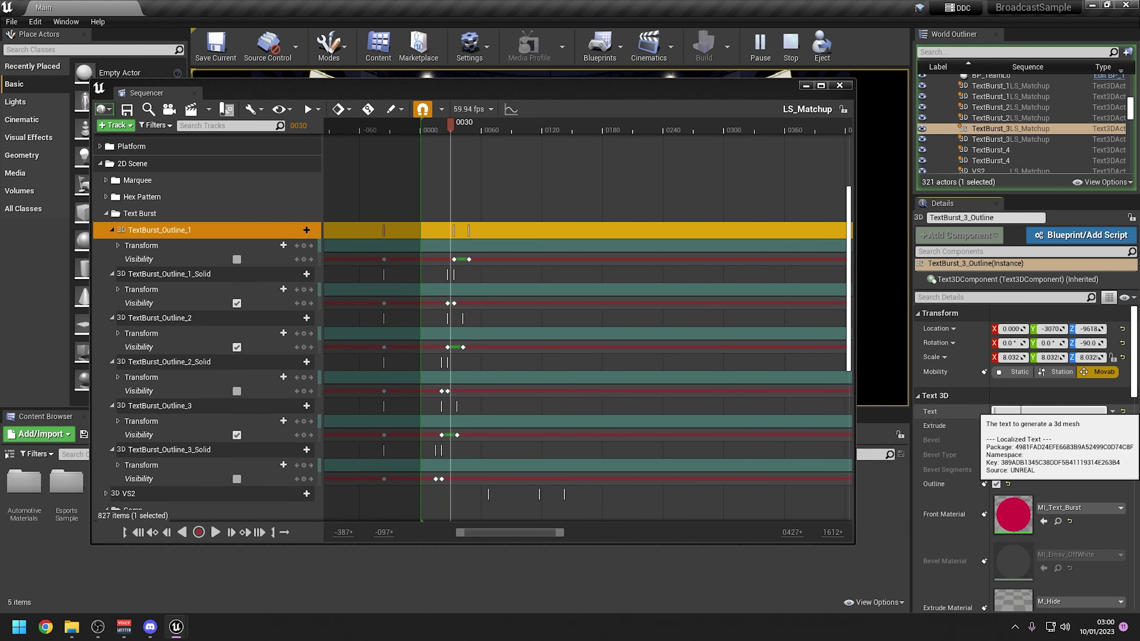
left_click(1020, 397)
left_click(981, 398)
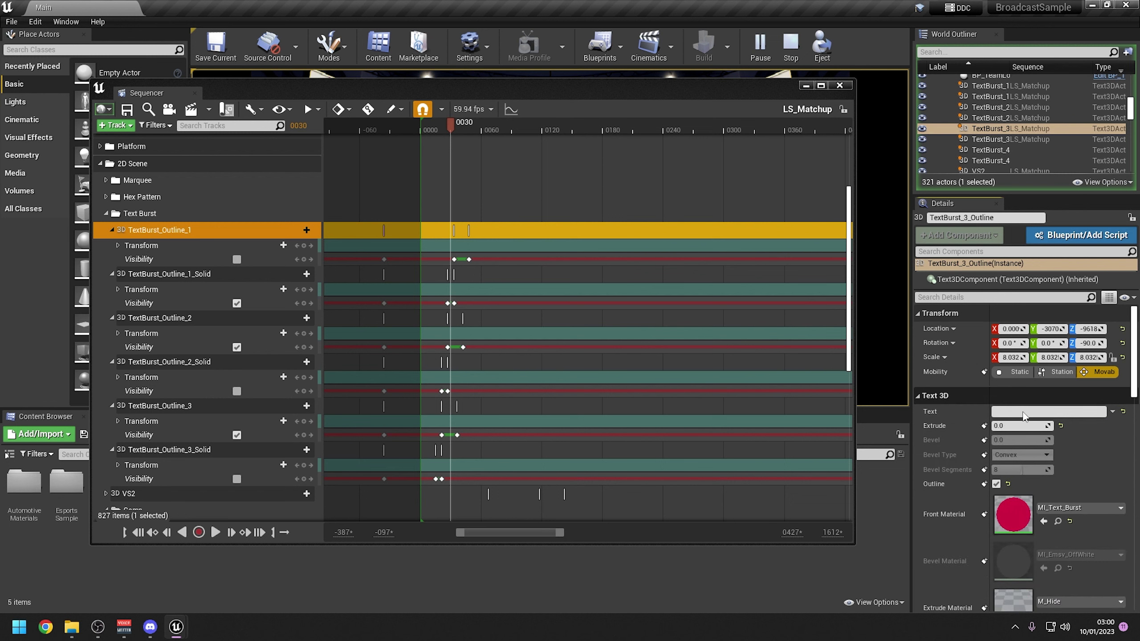
Clear the 3D text of the TextBurst_Outline_1_Solid and TextBurst_Outline_2 actors
left_click(187, 280)
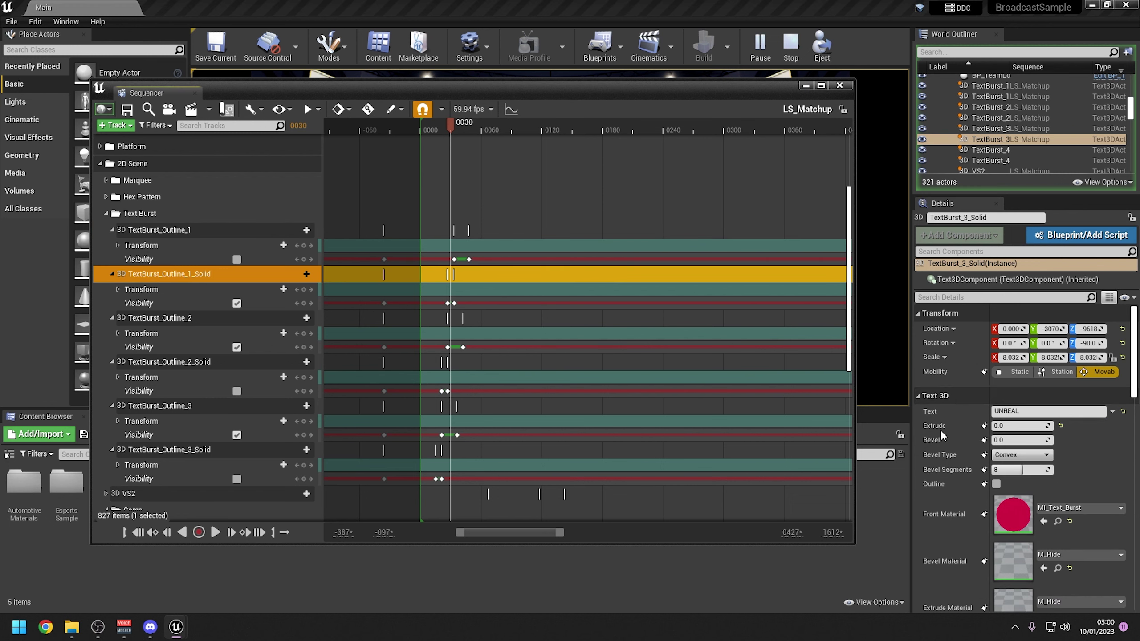
left_click(977, 416)
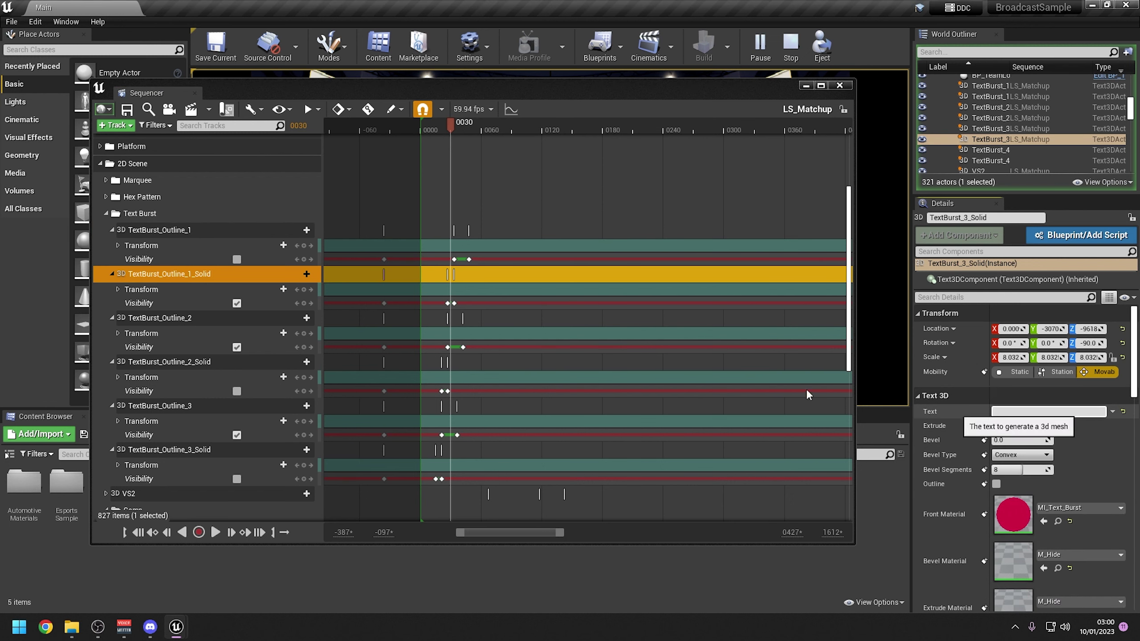
left_click(179, 318)
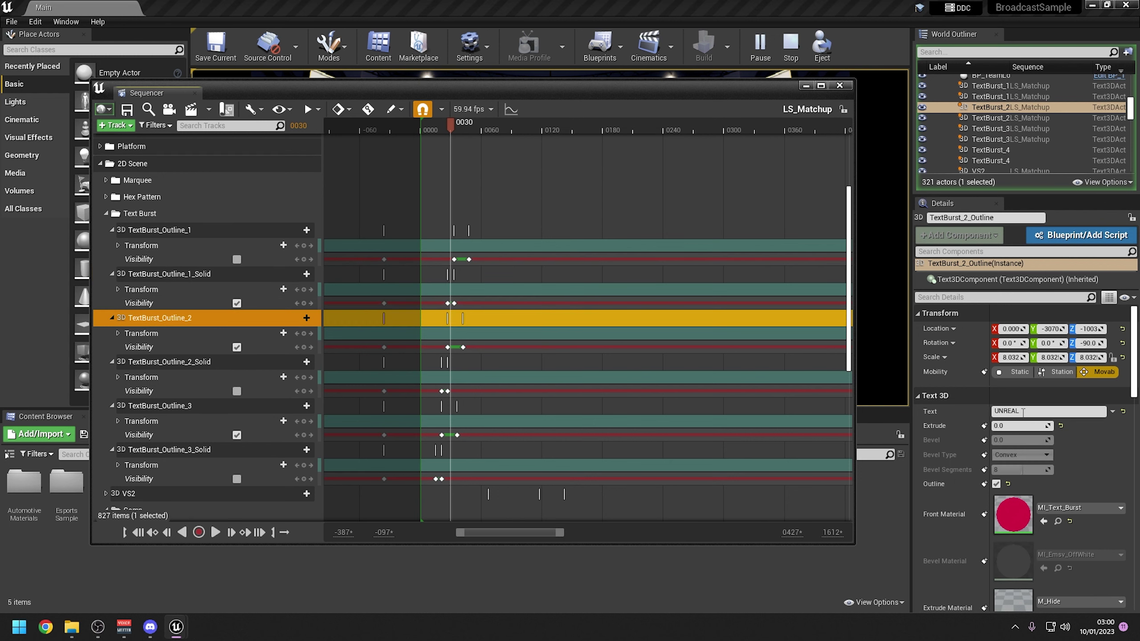
left_click(1023, 412)
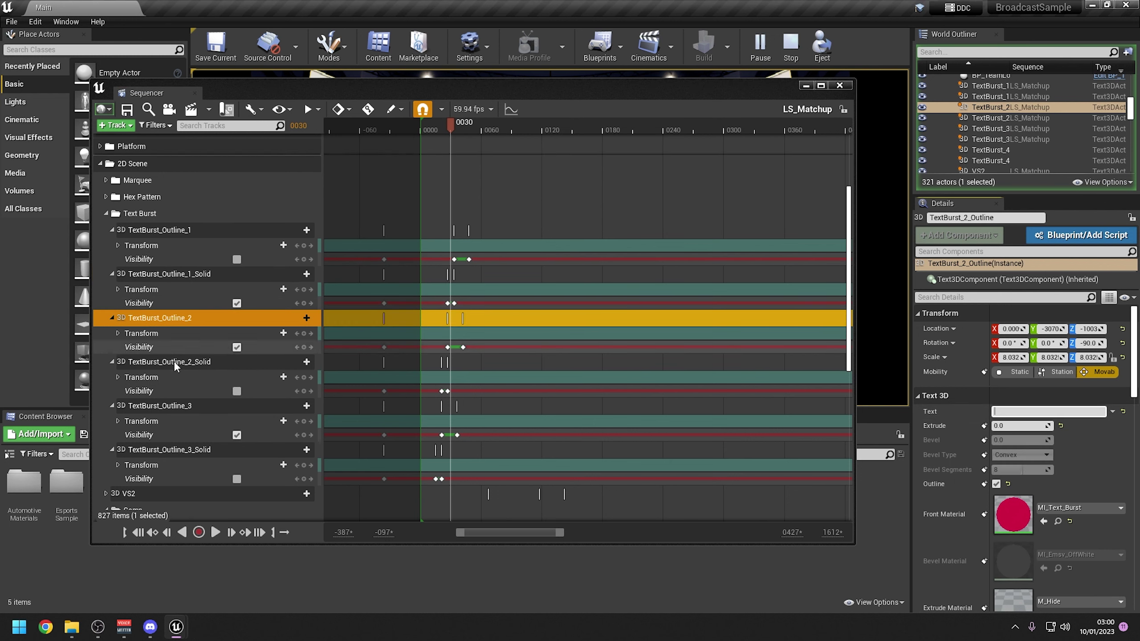
Clear the 3D text of the TextBurst_Outline_2_Solid, TextBurst_Outline_3 and TextBurst_Outline_3_Solid actors
left_click(202, 362)
left_click(1006, 412)
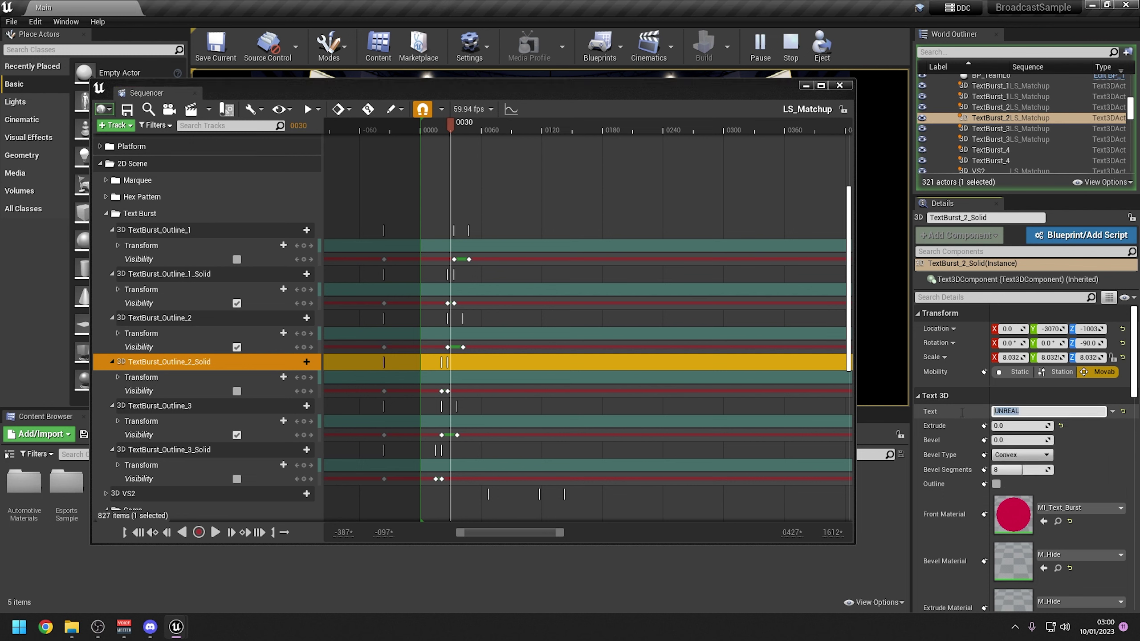
left_click(182, 407)
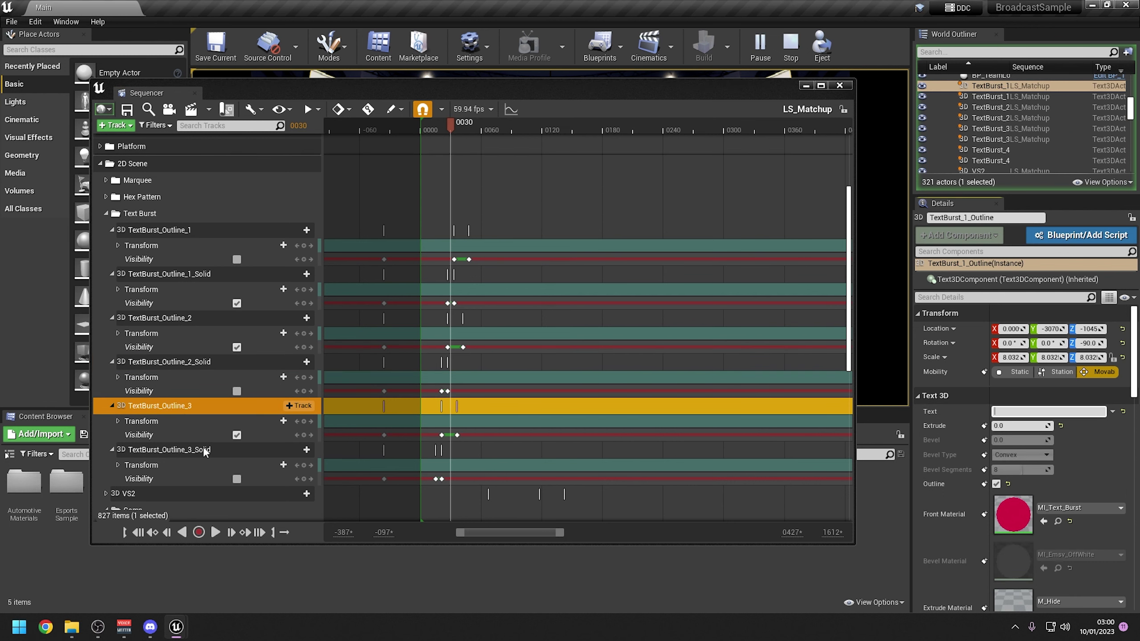
left_click(179, 450)
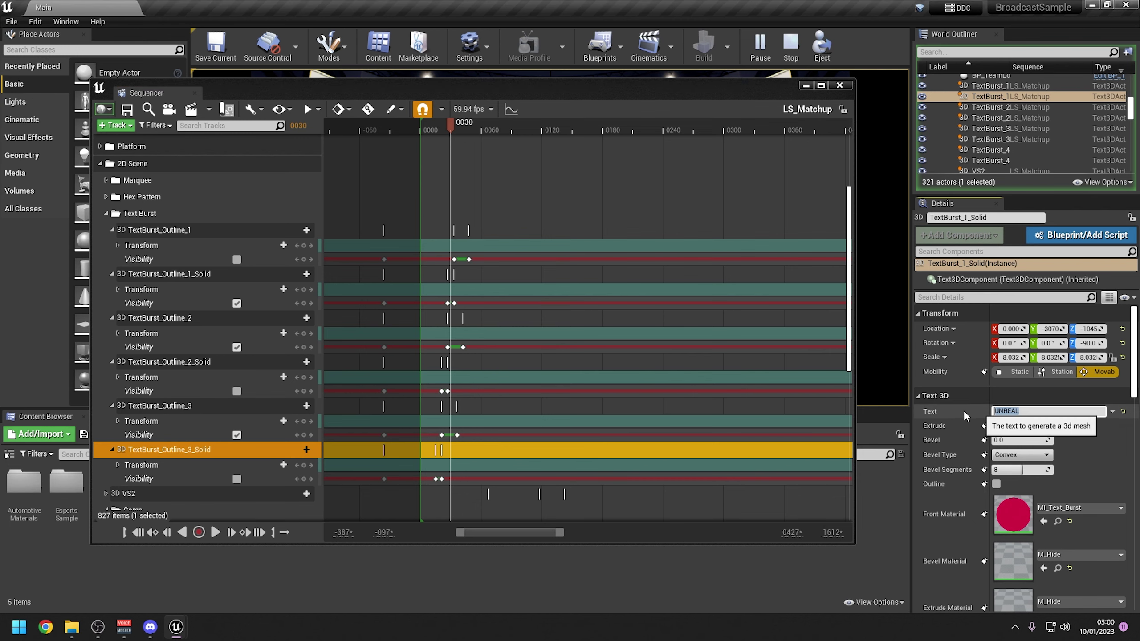
left_click(1032, 411)
key("BackSpace")
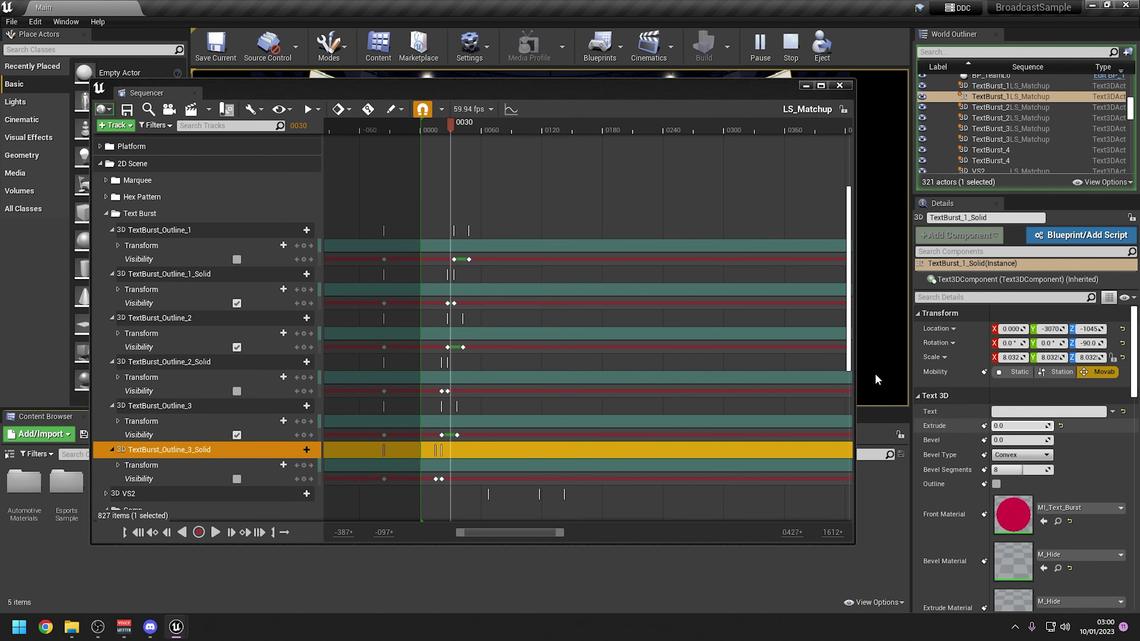
Uncover the viewport to check the cleared text burst, and save and close the LS_Matchup sequence
left_click_drag(542, 94, 770, 114)
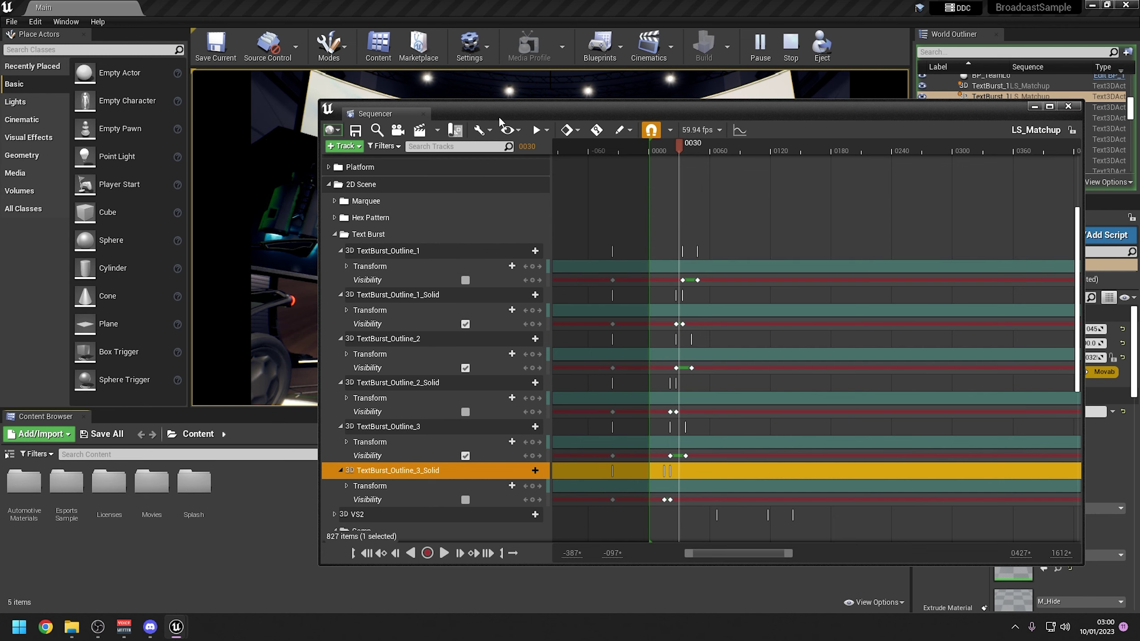
left_click_drag(500, 115, 414, 143)
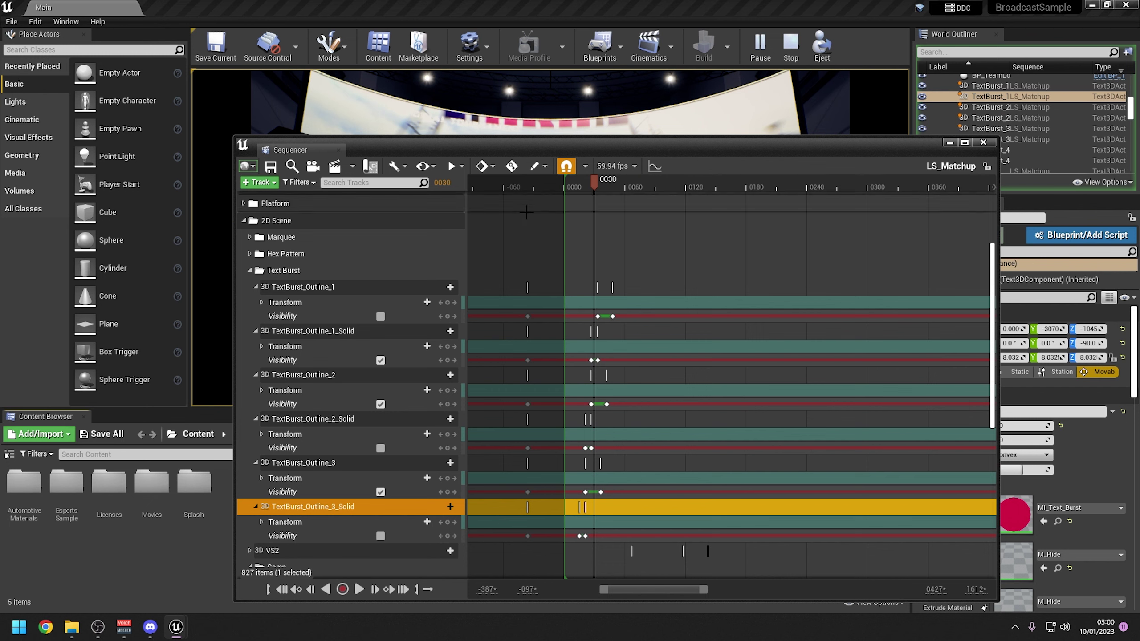
left_click_drag(561, 136, 471, 89)
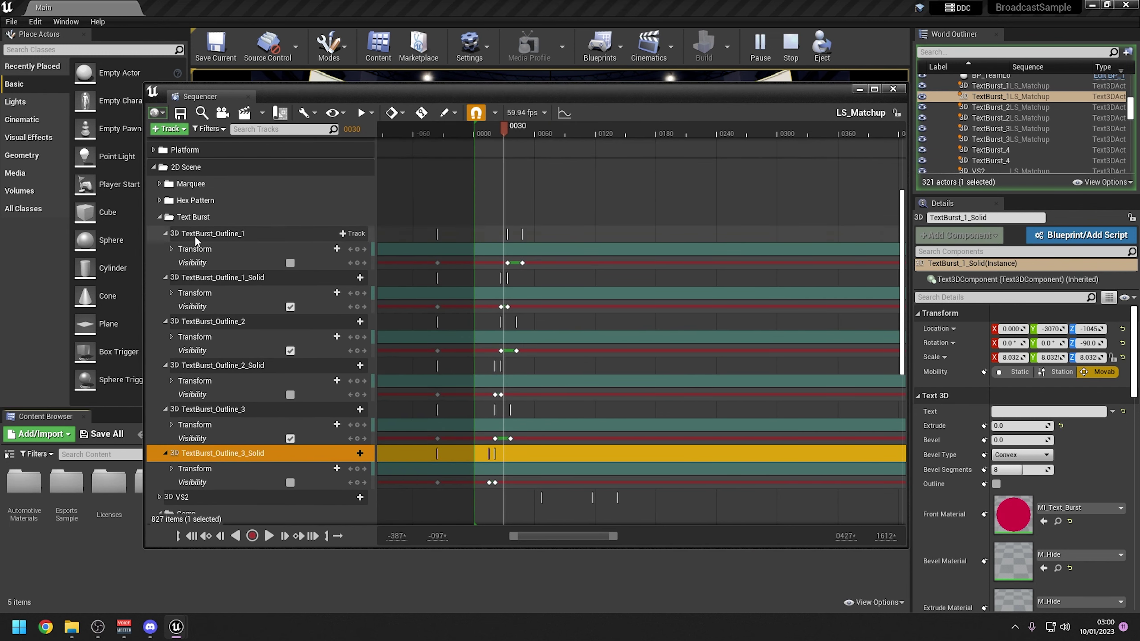
left_click(181, 114)
left_click(901, 90)
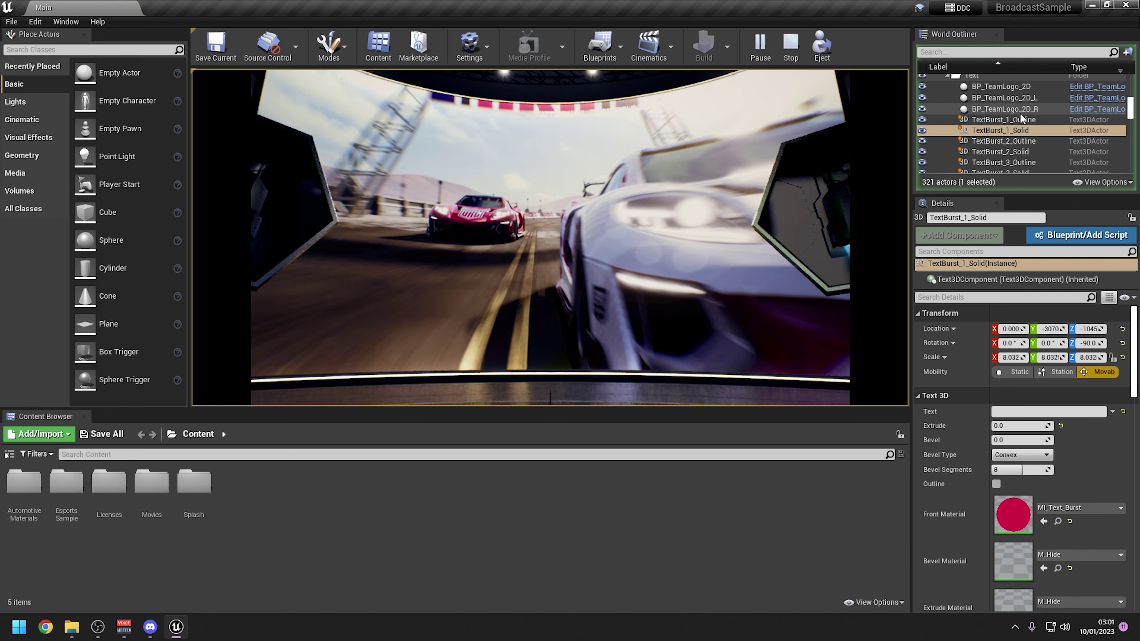
Select BP_HypeChamber_Controller in the 0_Controller folder and play the matchup graphic, pausing it after the intro
scroll(1024, 112, "up", 10)
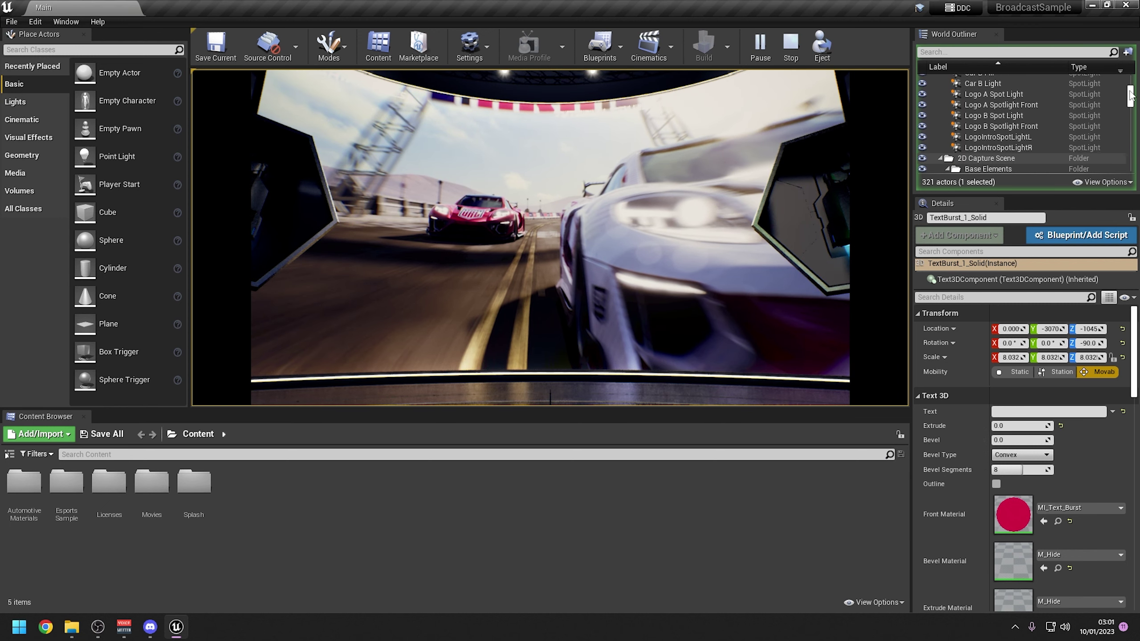
left_click_drag(1130, 94, 1131, 88)
left_click(1015, 103)
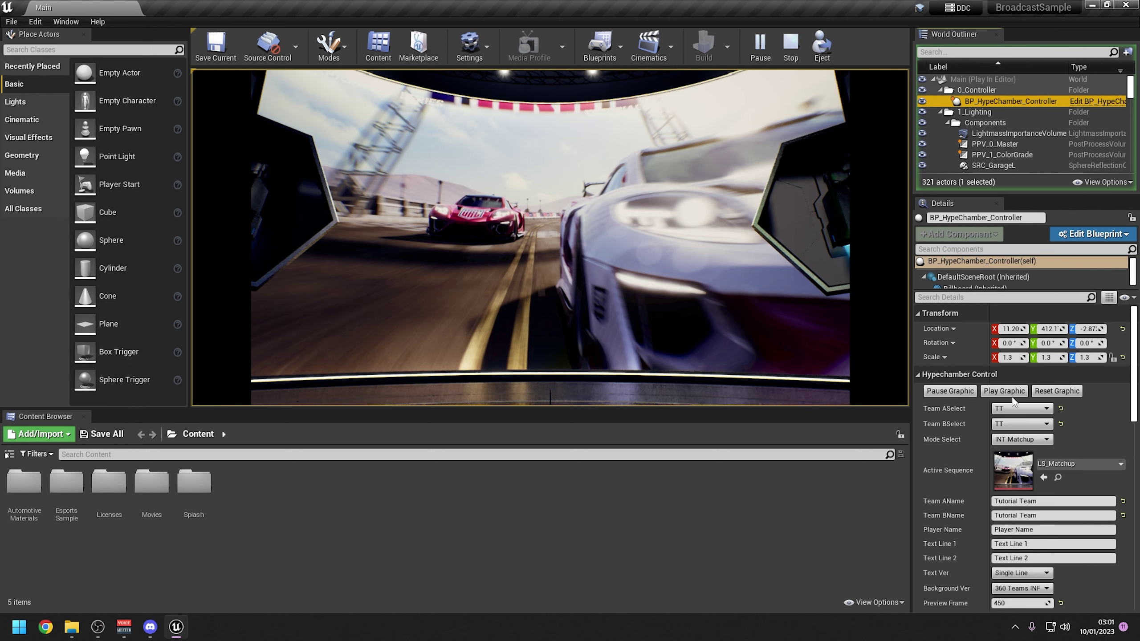
left_click(1013, 396)
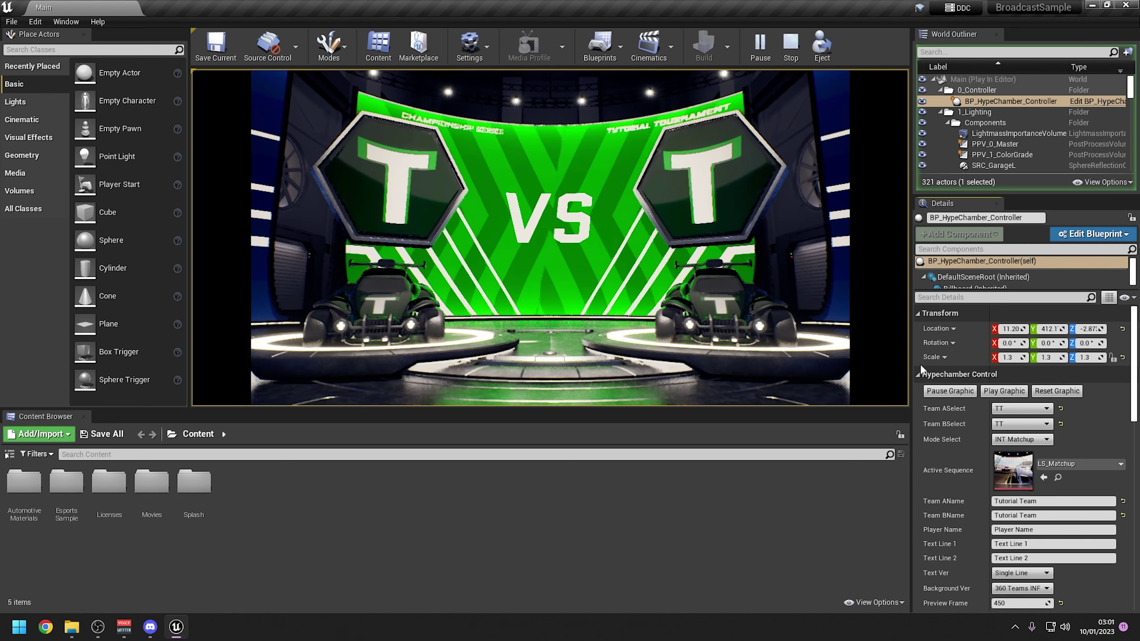
left_click(965, 395)
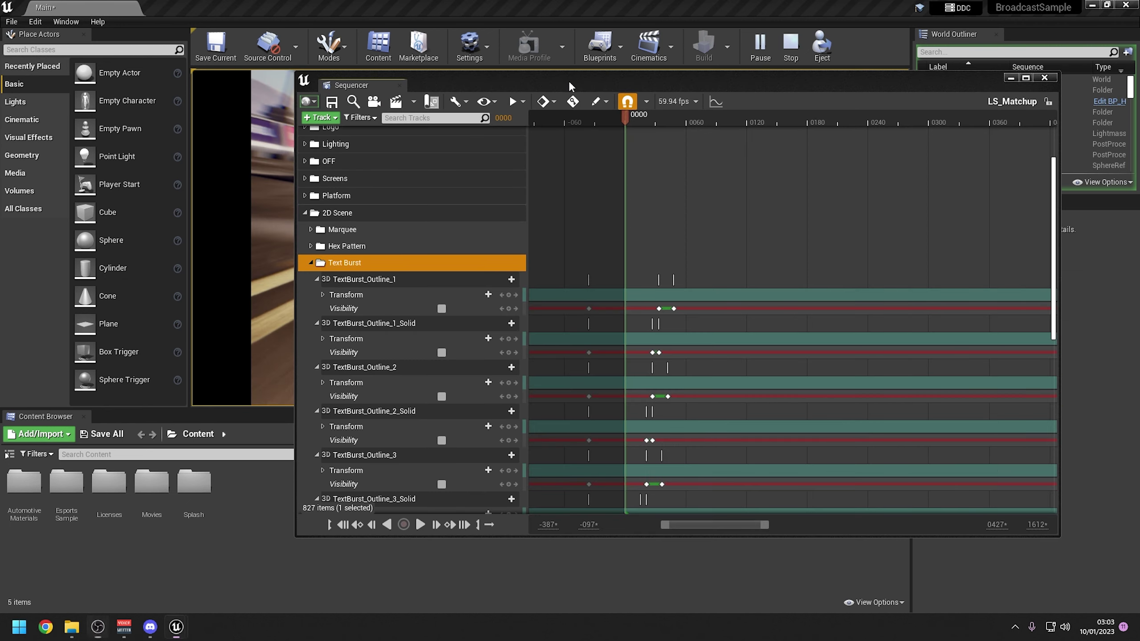
At frame 29 of LS_Matchup, replace the 3D text of the TextBurst_Outline_1 track's actor with TUTORIAL
left_click_drag(569, 80, 443, 119)
left_click_drag(499, 159, 850, 178)
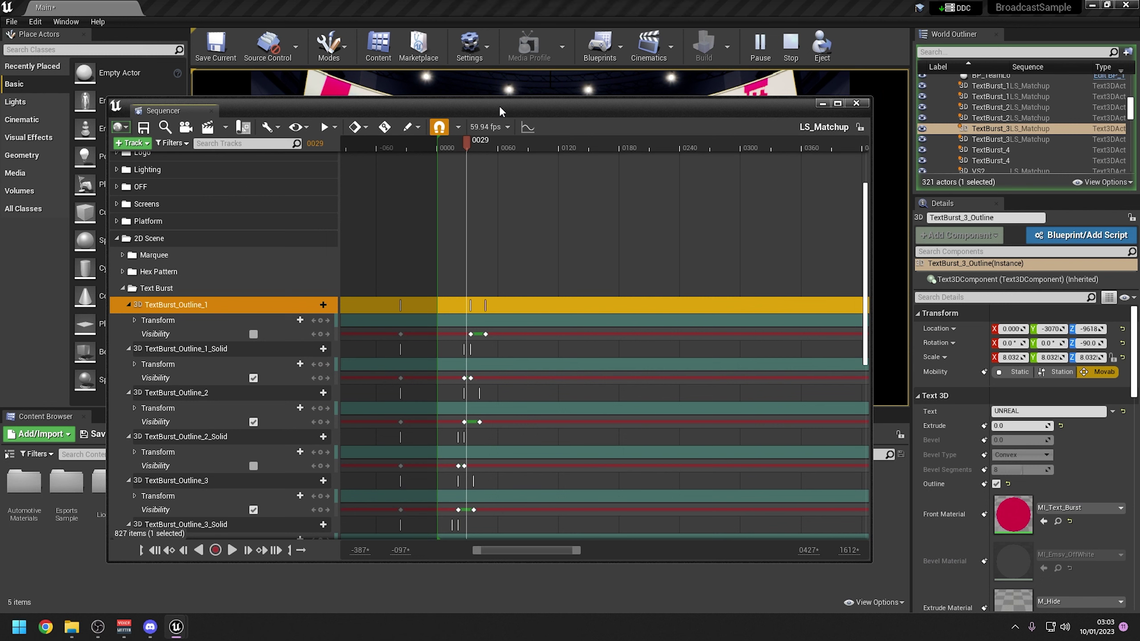
left_click(995, 411)
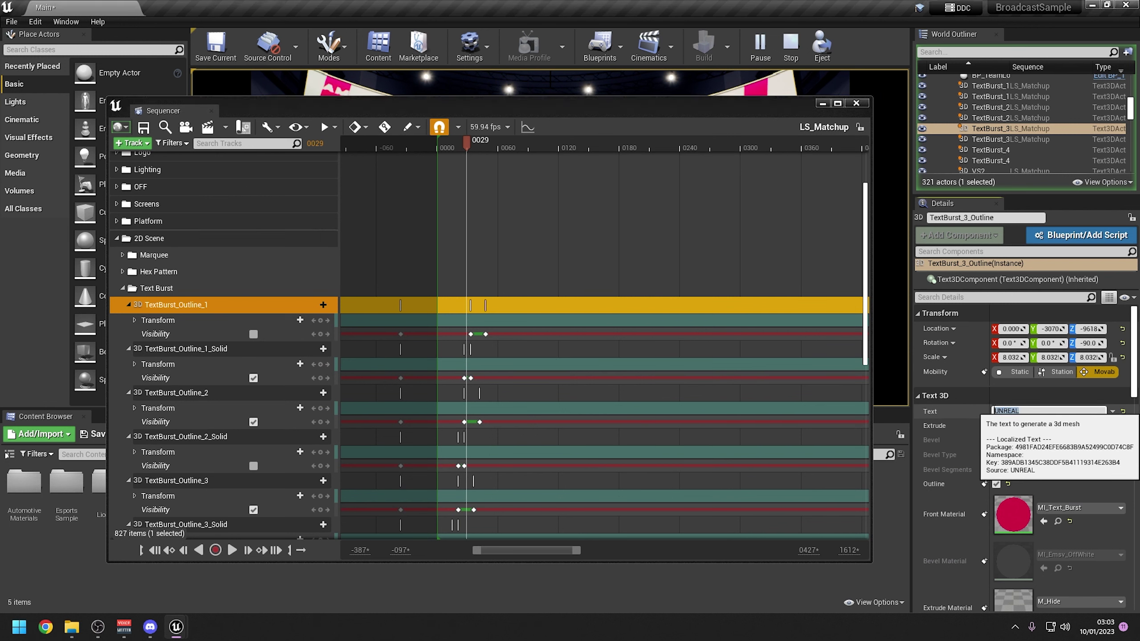
double_click(995, 411)
key("BackSpace")
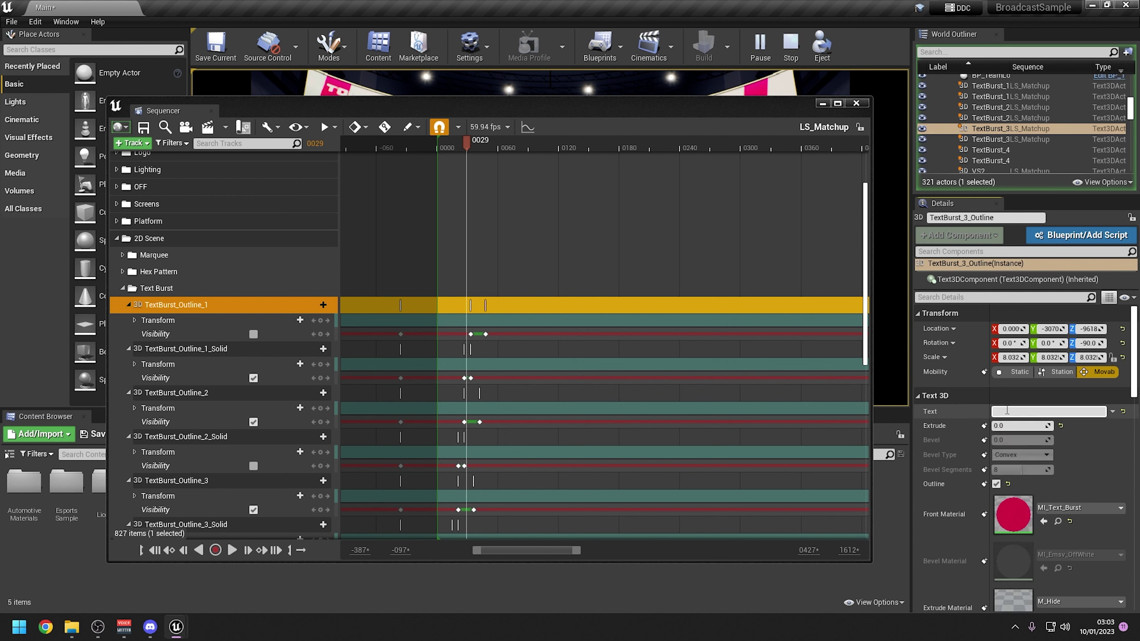
left_click(1038, 412)
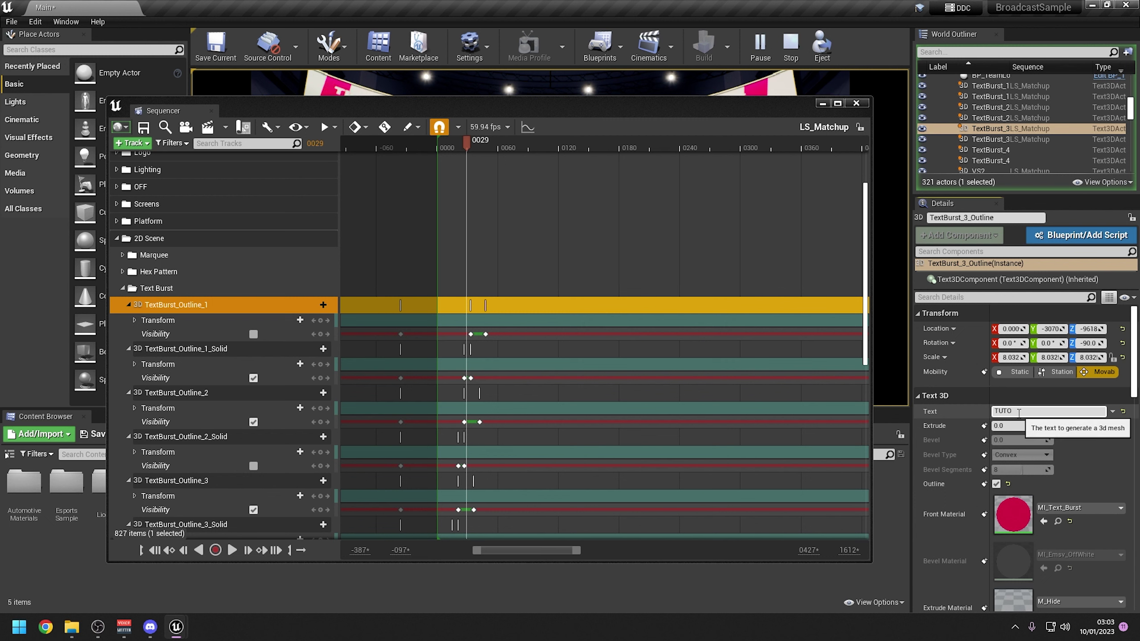
Set the 3D text of the TextBurst_Outline_1_Solid and TextBurst_Outline_2 tracks' actors to TUTORIAL and get the Sequencer out of the viewport
left_click(188, 349)
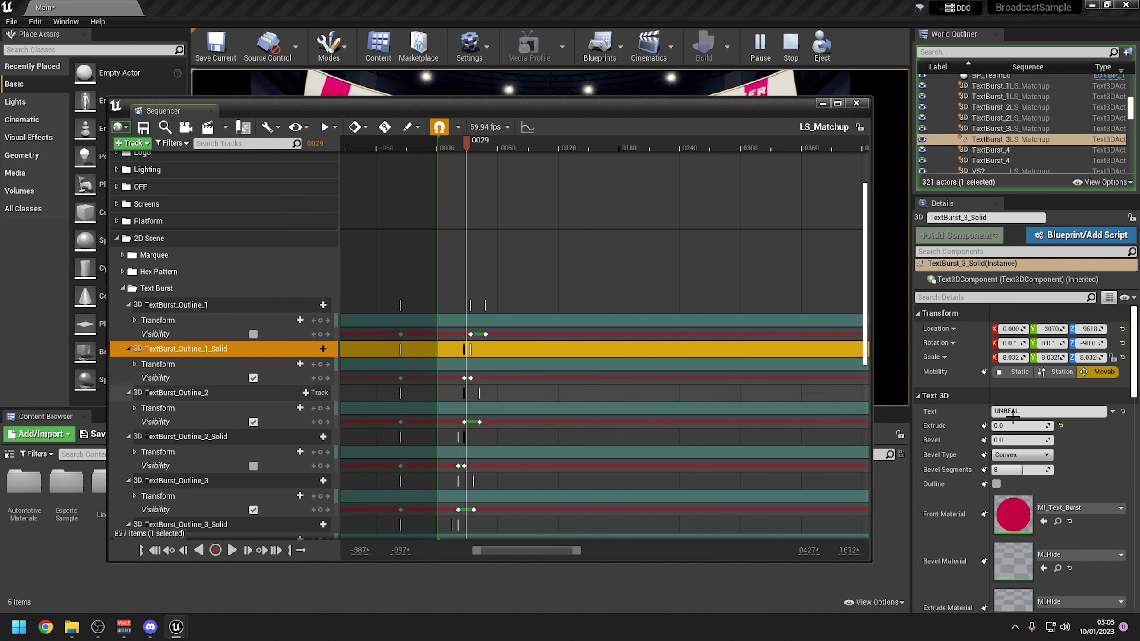
left_click(1037, 412)
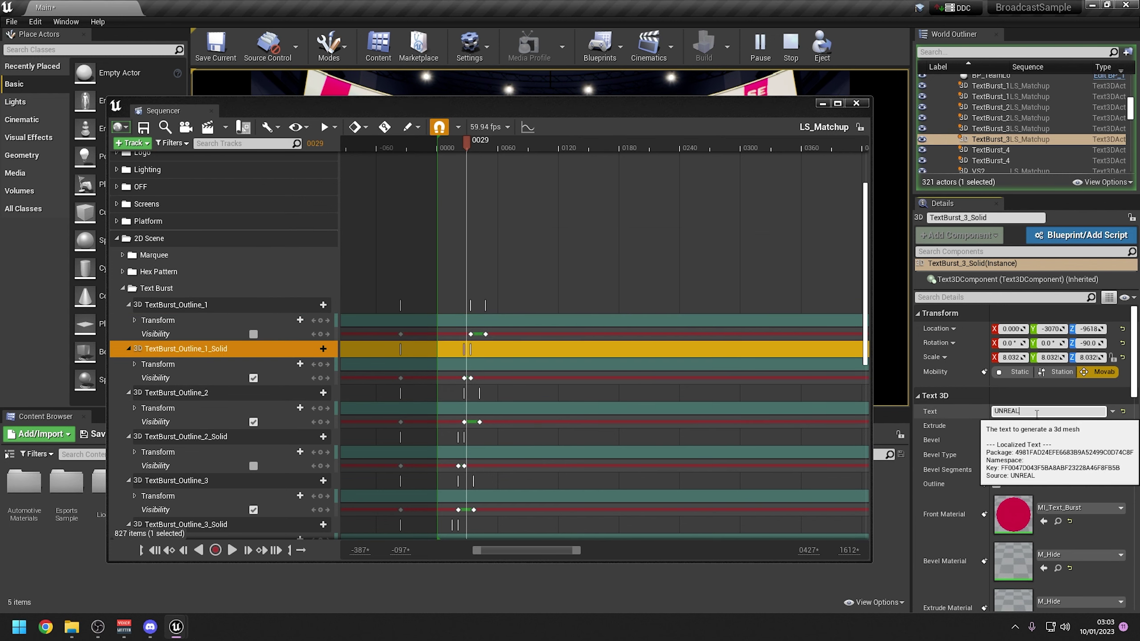
left_click(182, 394)
left_click(1009, 412)
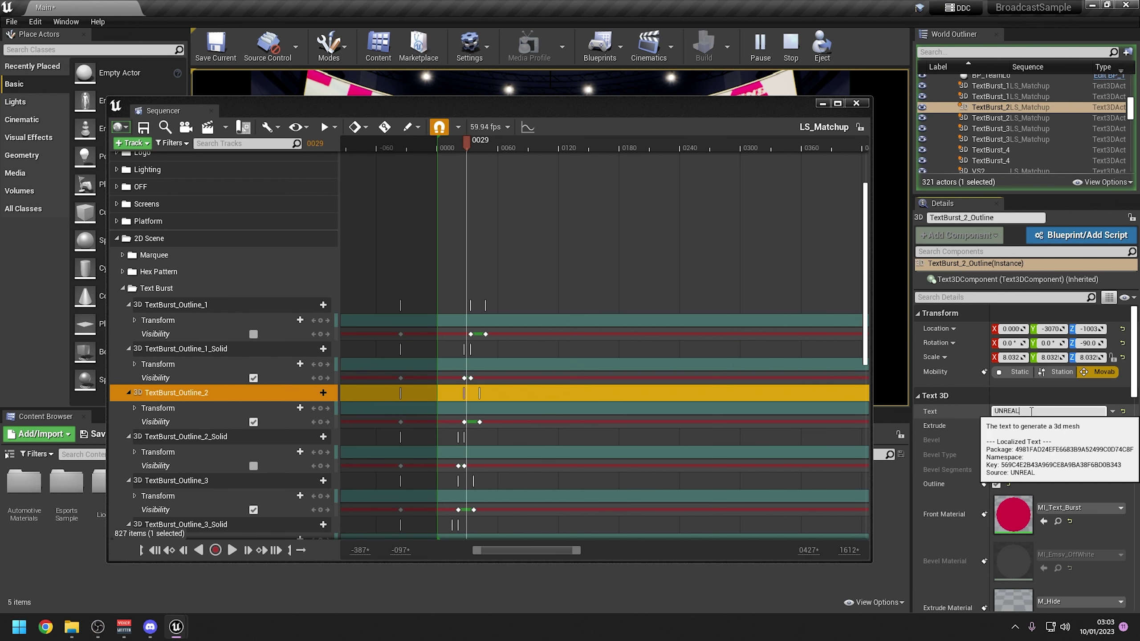
left_click(527, 127)
left_click_drag(563, 111, 615, 2)
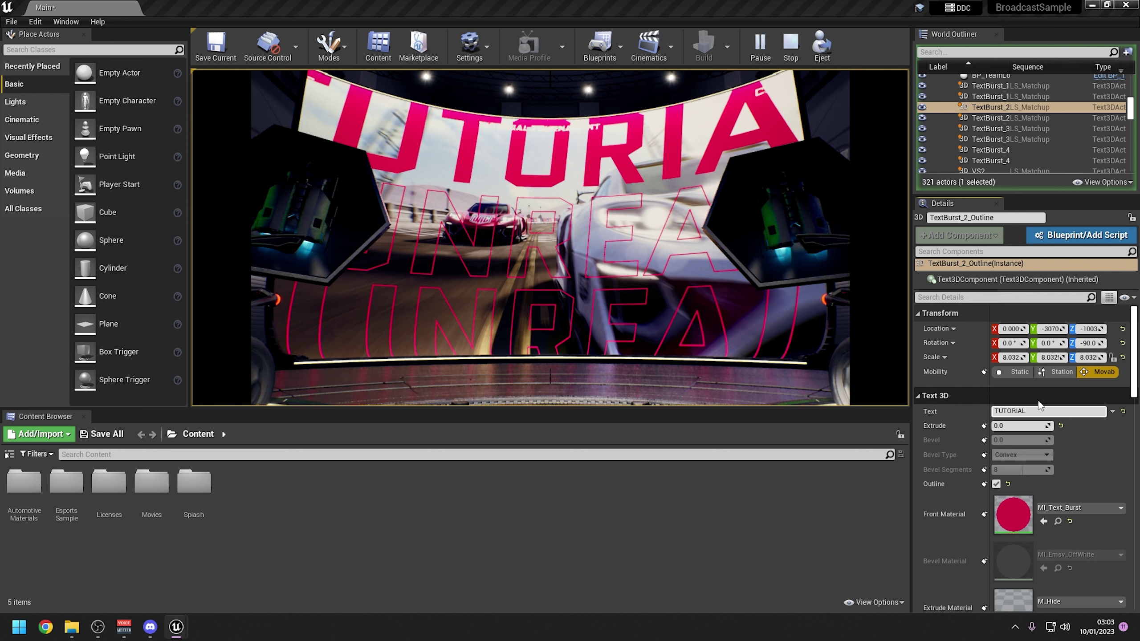
Set the 3D text of the TextBurst_2_Solid and TextBurst_1_Outline actors to TUTORIAL
left_click(936, 396)
left_click(1010, 117)
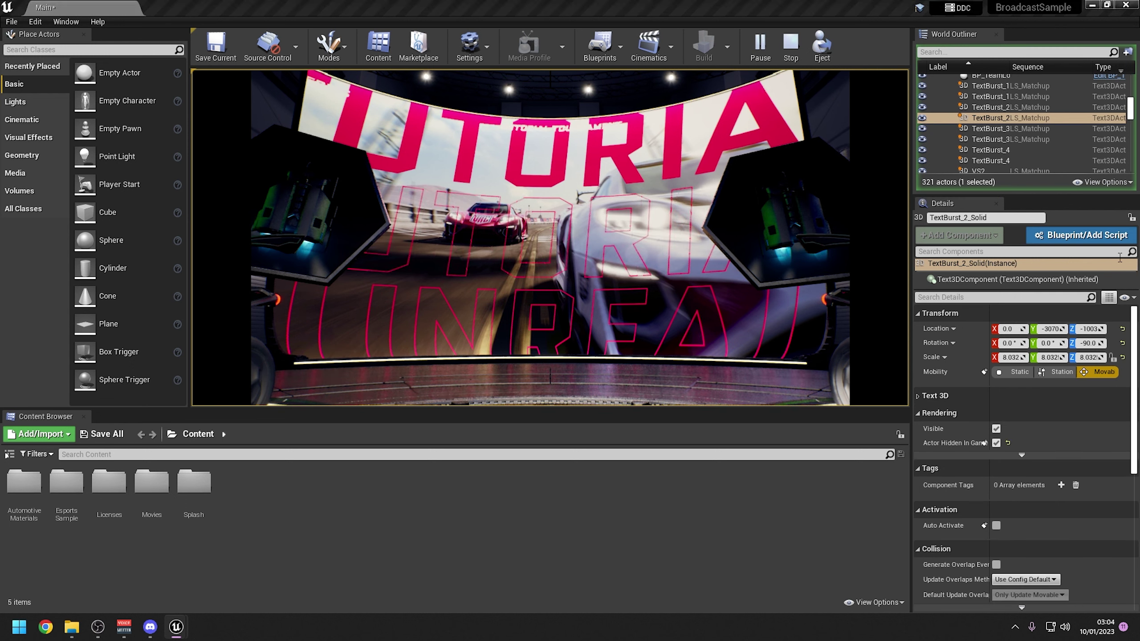
left_click(1005, 395)
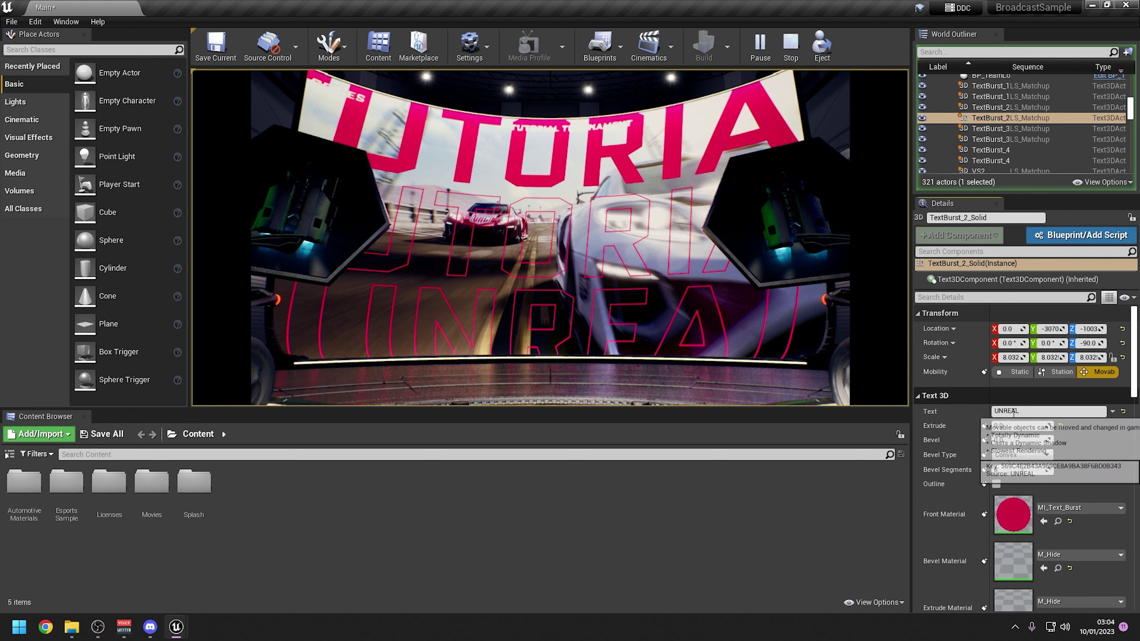
left_click(1005, 395)
left_click(1011, 85)
left_click(1005, 395)
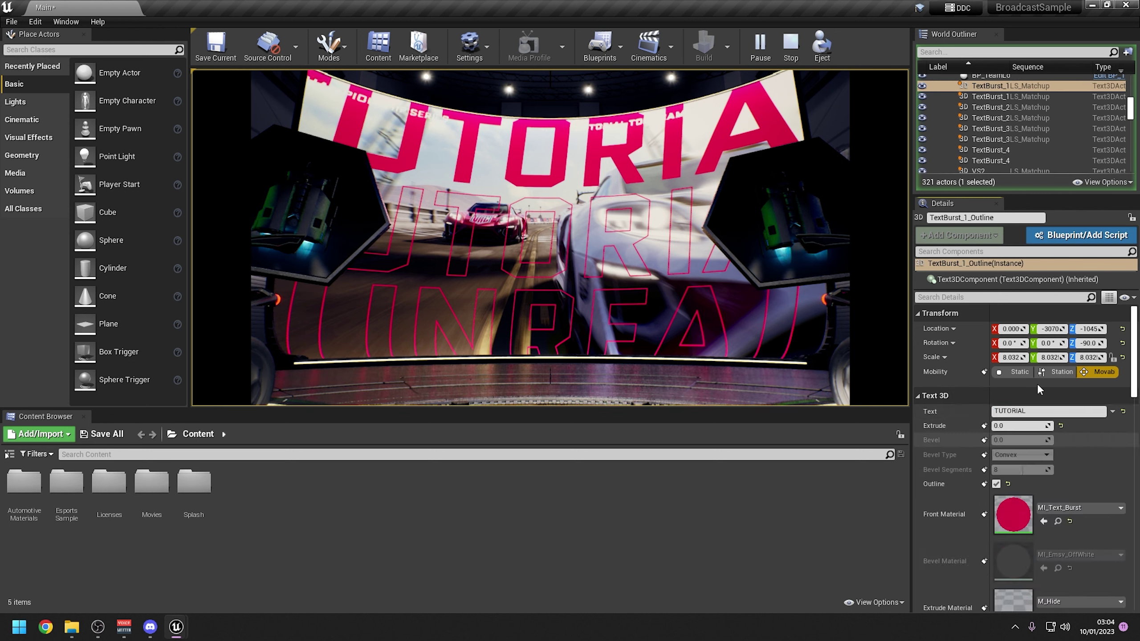
left_click(1010, 107)
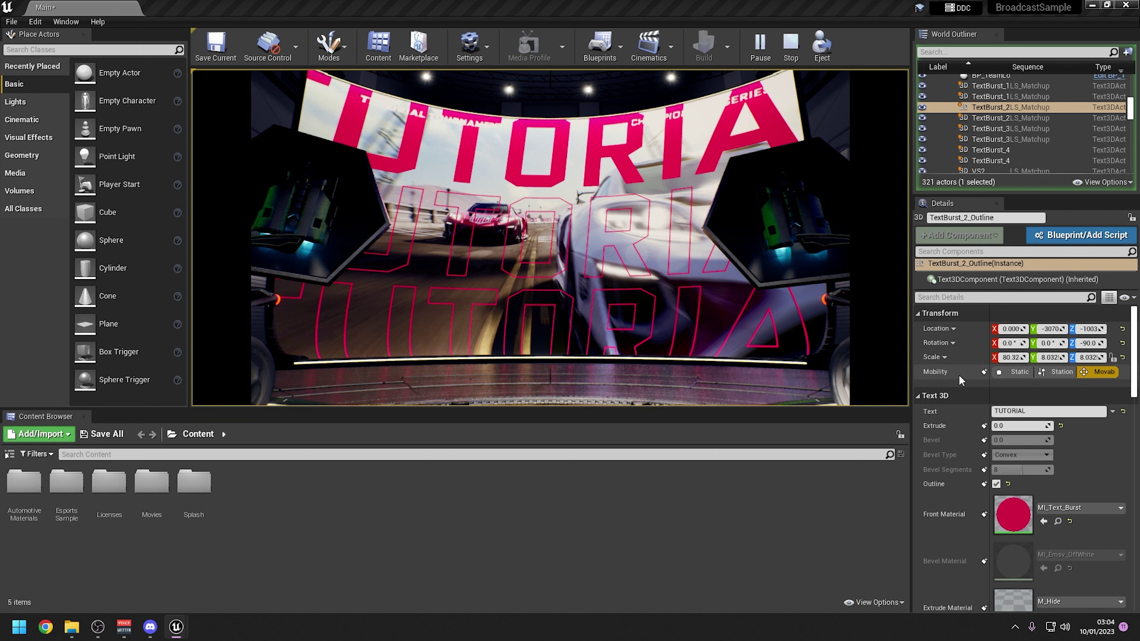
Play the matchup graphic from BP_HypeChamber_Controller to check the TUTORIAL text burst
left_click_drag(1130, 103, 1130, 83)
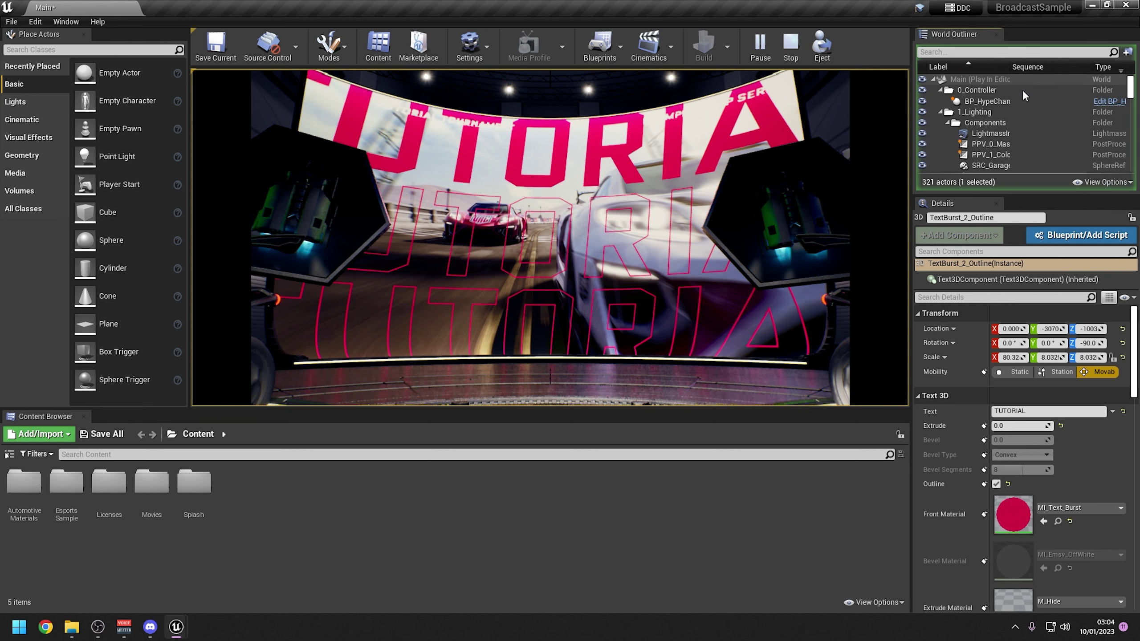
left_click(1011, 102)
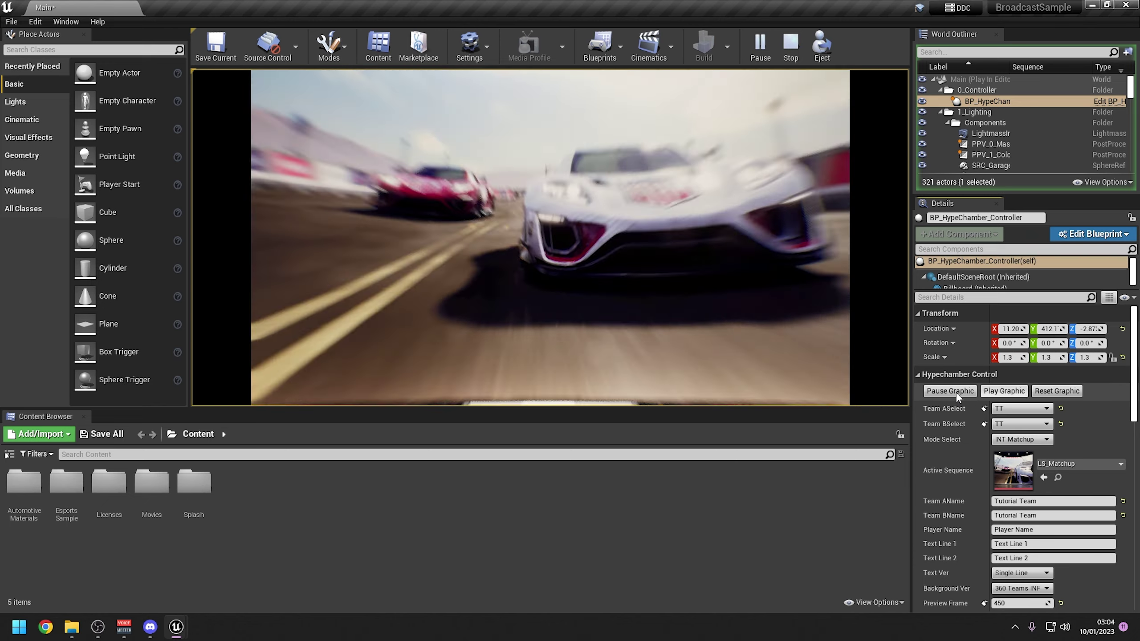